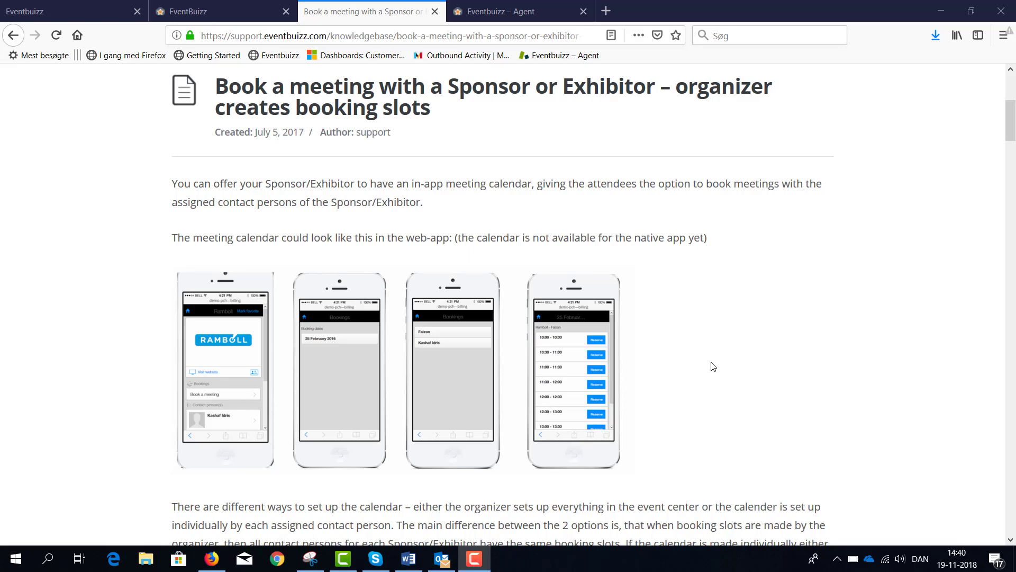
Look over the introduction and web-app calendar pictures in the article on booking a meeting with a sponsor or exhibitor.
{"action": "scroll", "coordinate": [712, 365], "scroll_direction": "up", "scroll_amount": 4}
{"action": "scroll", "coordinate": [714, 369], "scroll_direction": "up", "scroll_amount": 2}
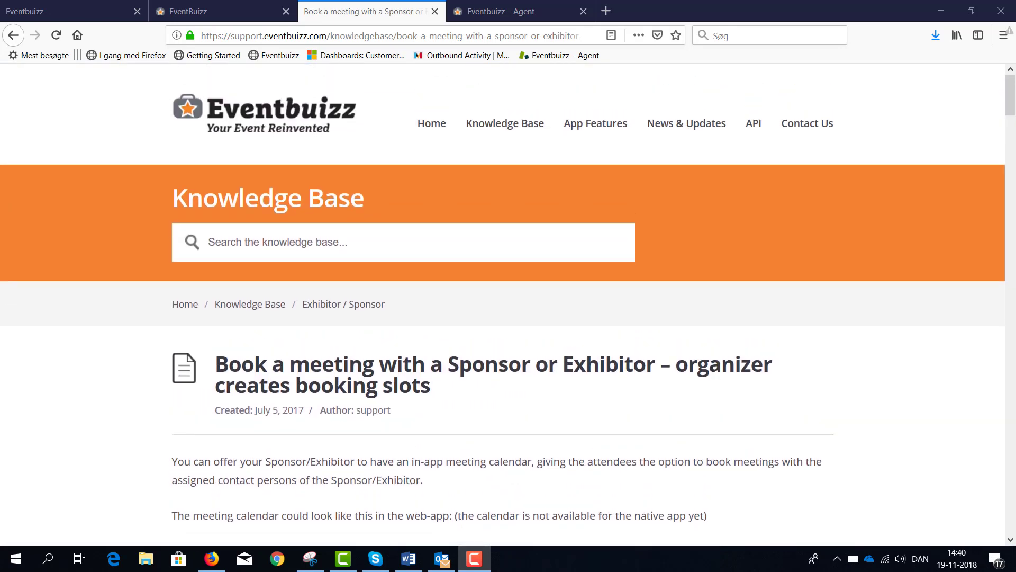
{"action": "scroll", "coordinate": [714, 369], "scroll_direction": "down", "scroll_amount": 3}
{"action": "scroll", "coordinate": [714, 369], "scroll_direction": "down", "scroll_amount": 2}
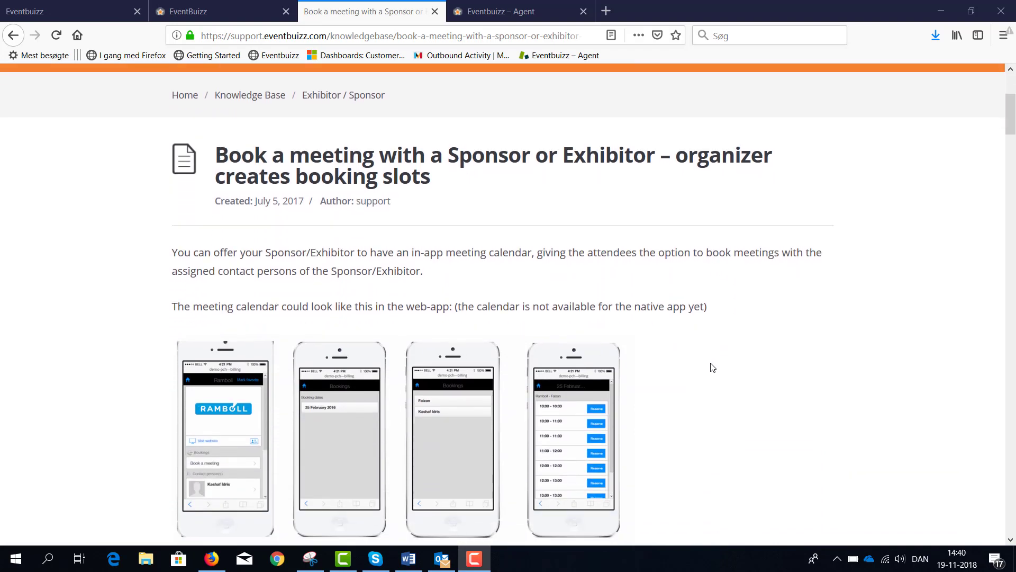
{"action": "scroll", "coordinate": [710, 365], "scroll_direction": "down", "scroll_amount": 1}
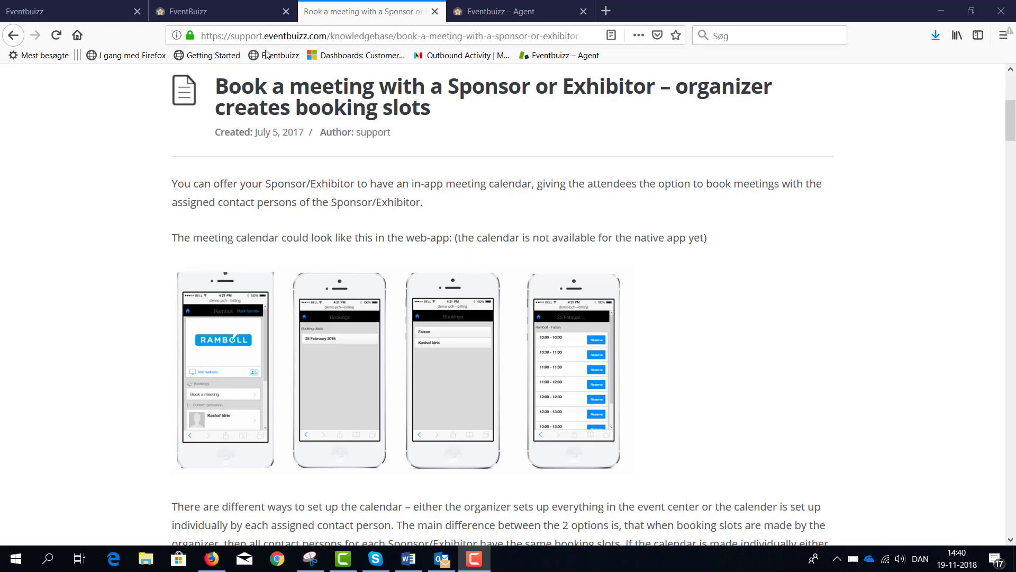
Open the Eventbuizz exhibitor of the All in 2018 event for editing and view the available contact persons.
{"action": "left_click", "coordinate": [241, 15]}
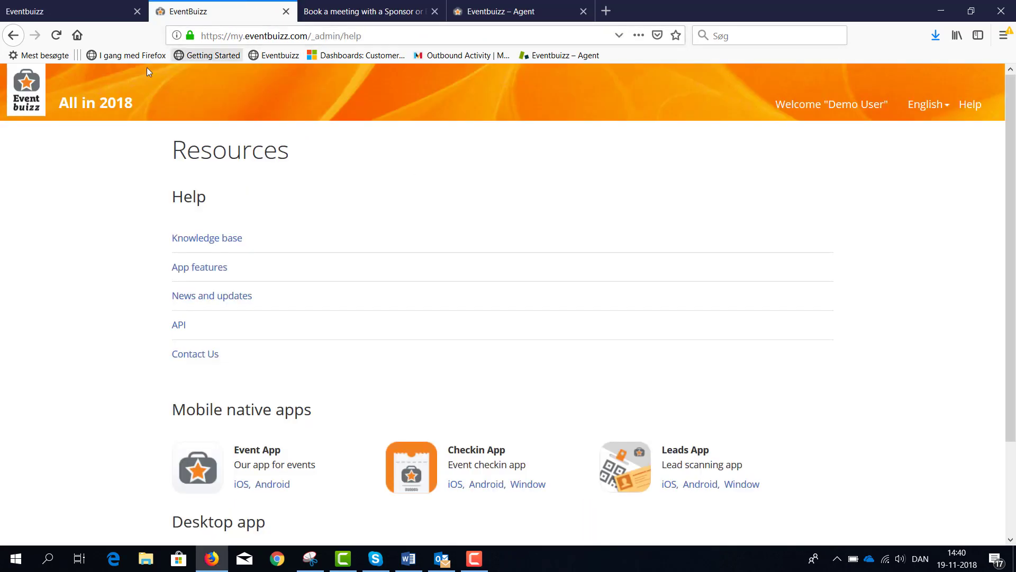
{"action": "left_click", "coordinate": [12, 36]}
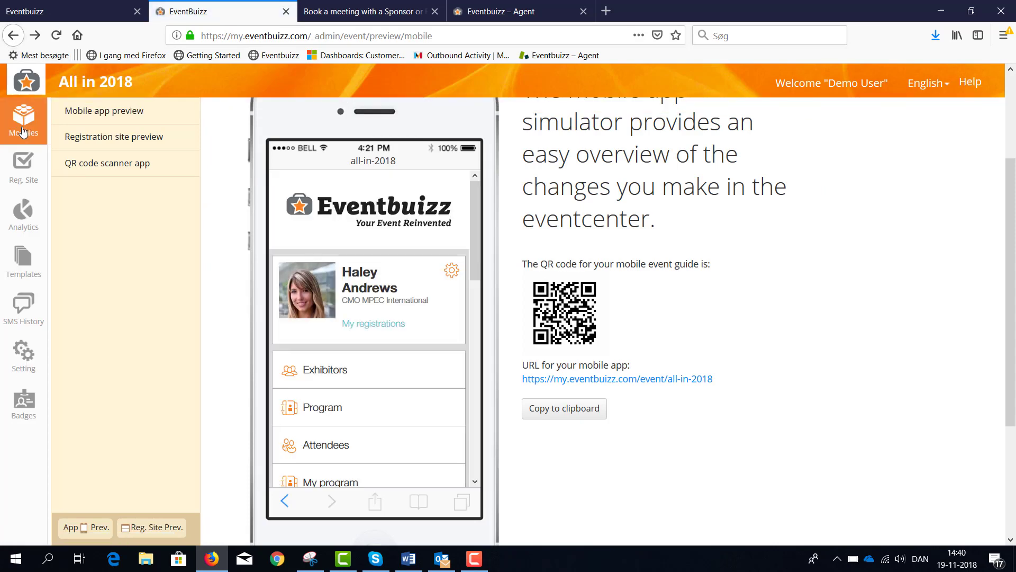
{"action": "left_click", "coordinate": [22, 131]}
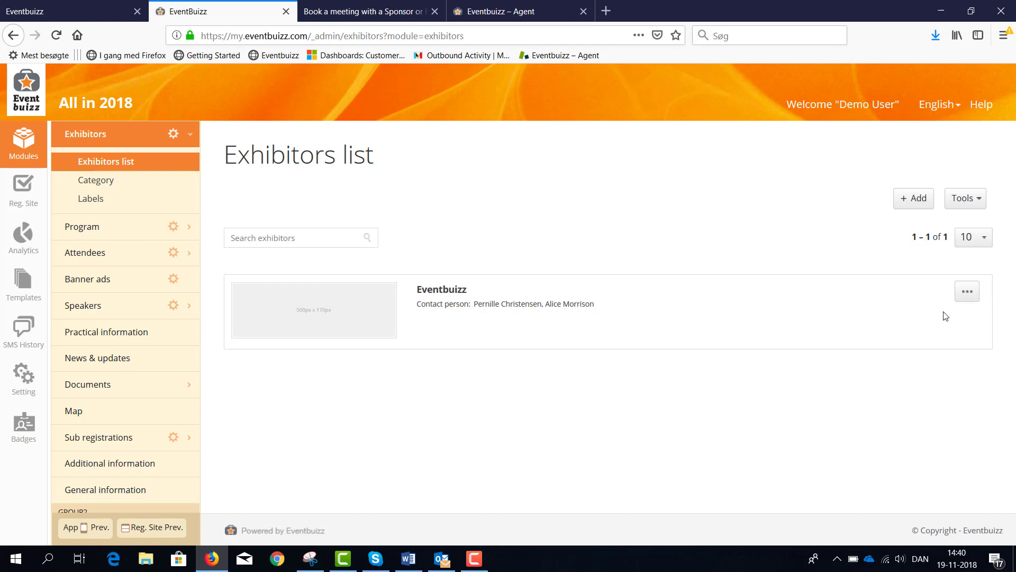
{"action": "left_click", "coordinate": [967, 294]}
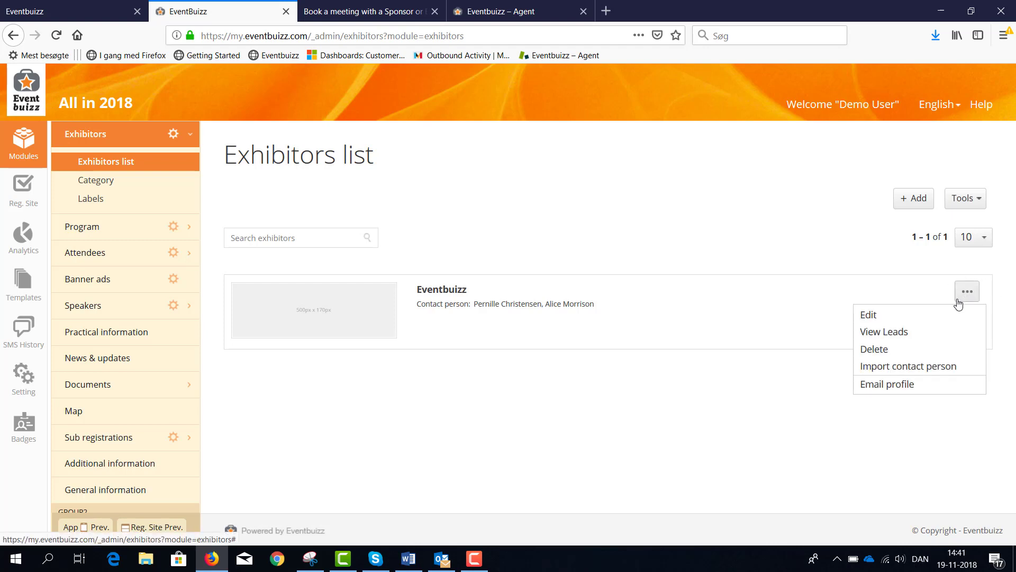
{"action": "left_click", "coordinate": [883, 314]}
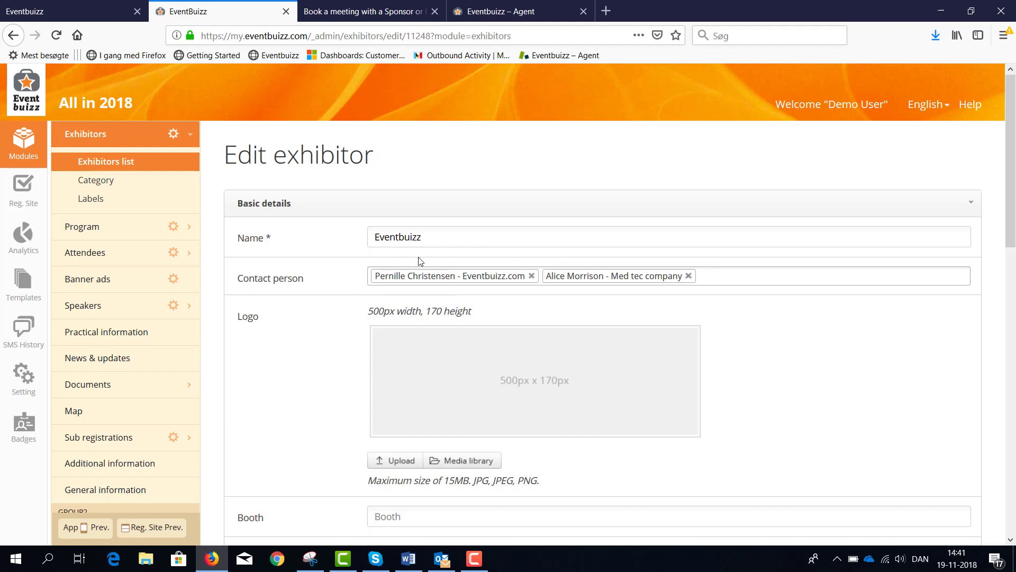
{"action": "left_click", "coordinate": [711, 280]}
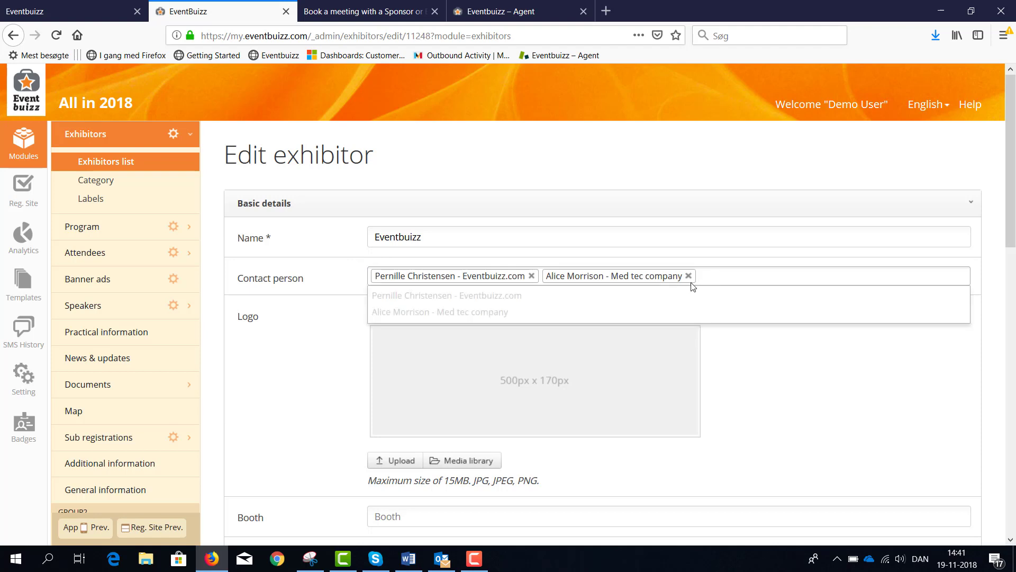
{"action": "left_click", "coordinate": [334, 313]}
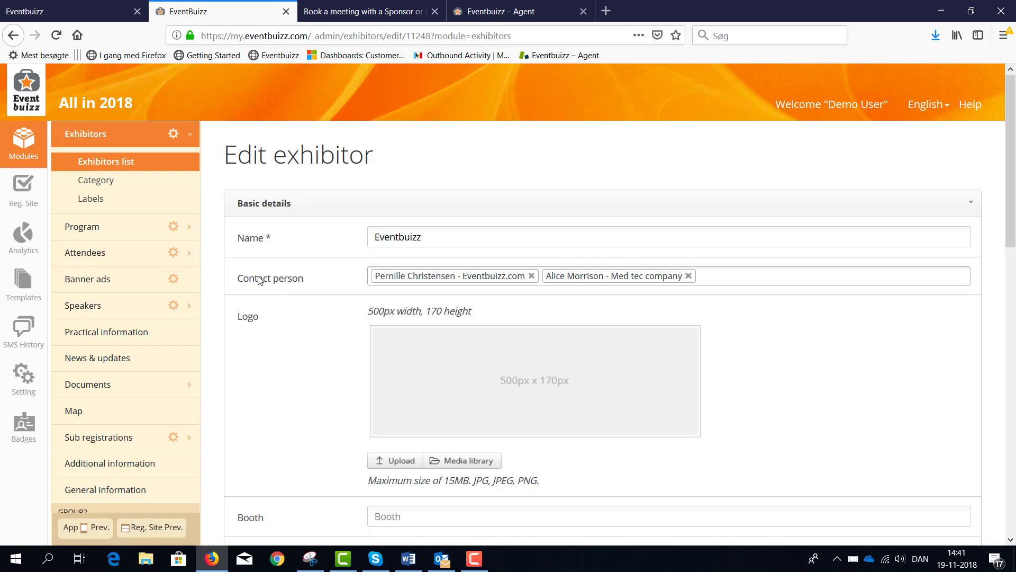
Set the exhibitor's logo to the NTT DATA image from the media library and save the exhibitor.
{"action": "scroll", "coordinate": [964, 405], "scroll_direction": "down", "scroll_amount": 12}
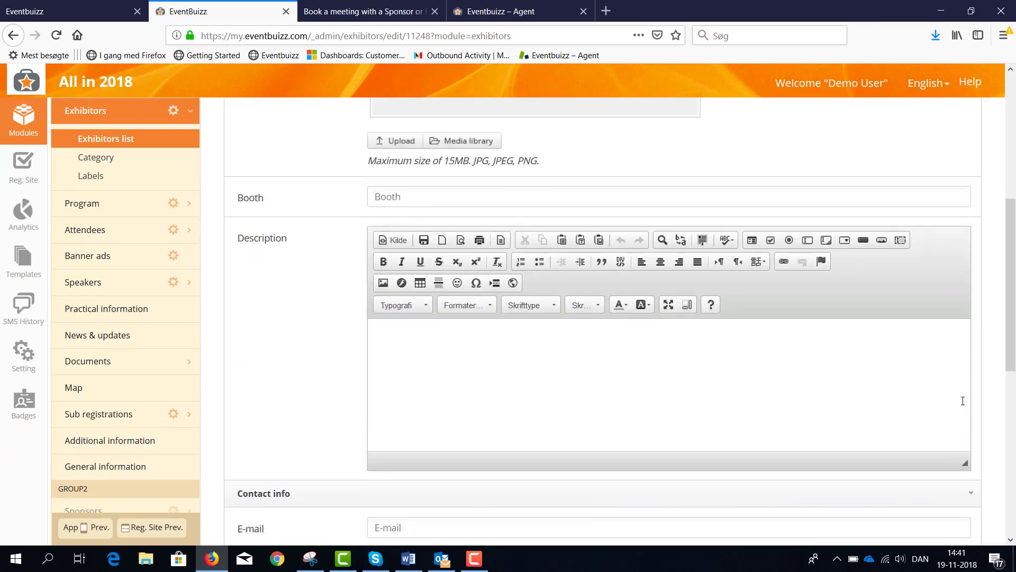
{"action": "scroll", "coordinate": [960, 455], "scroll_direction": "up", "scroll_amount": 10}
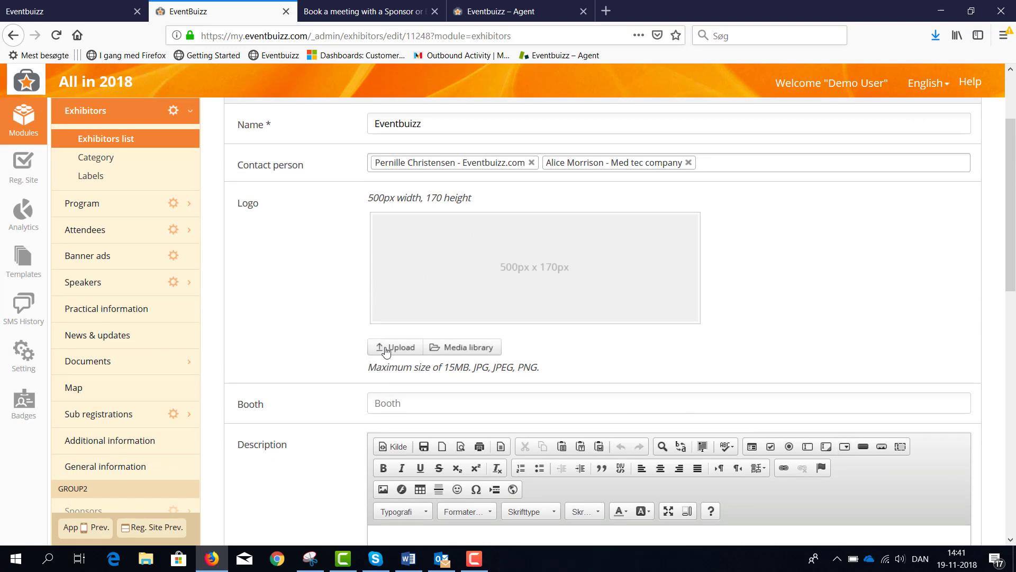
{"action": "left_click", "coordinate": [449, 349]}
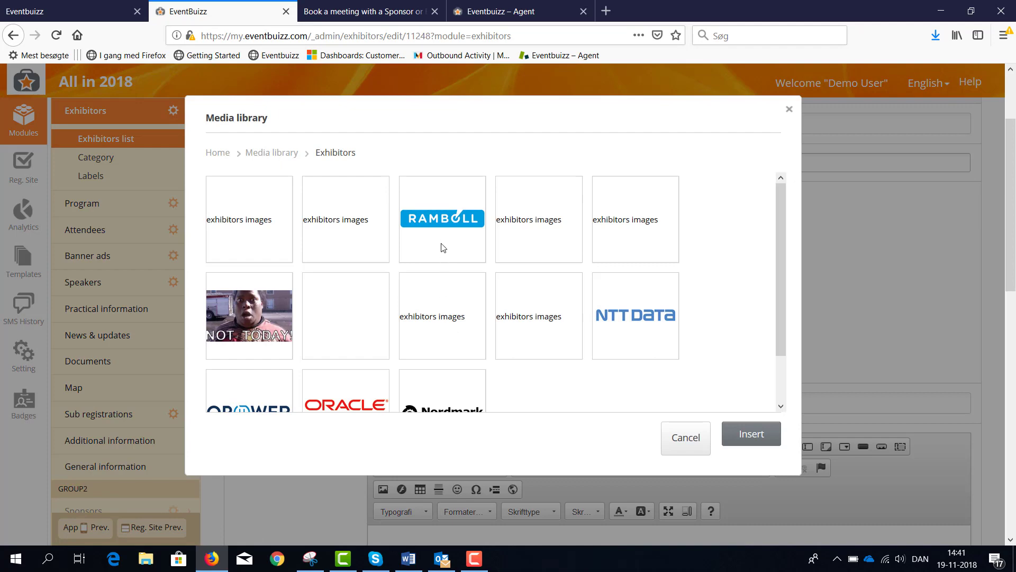
{"action": "left_click", "coordinate": [442, 217]}
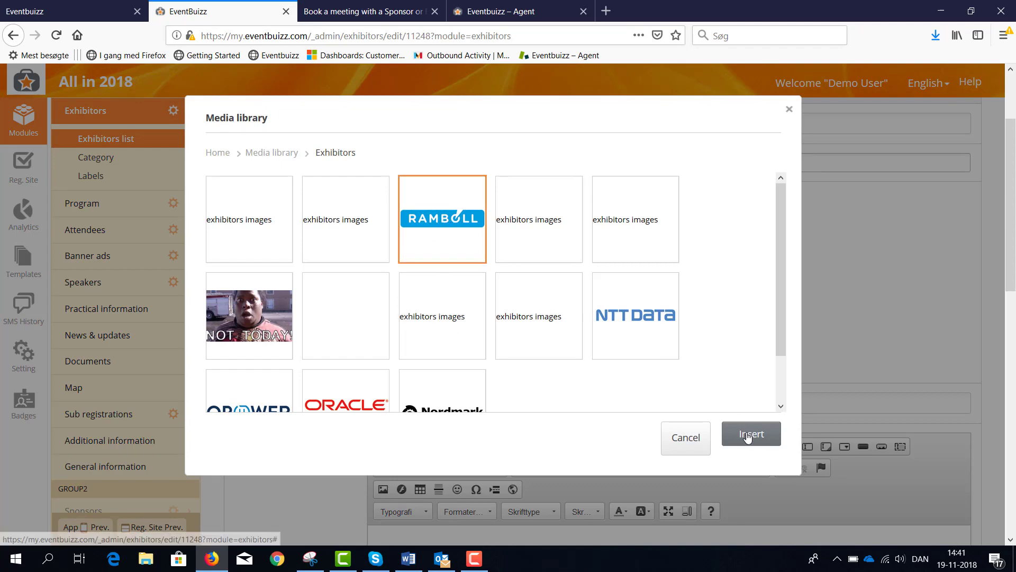
{"action": "left_click", "coordinate": [638, 324]}
{"action": "left_click", "coordinate": [750, 435]}
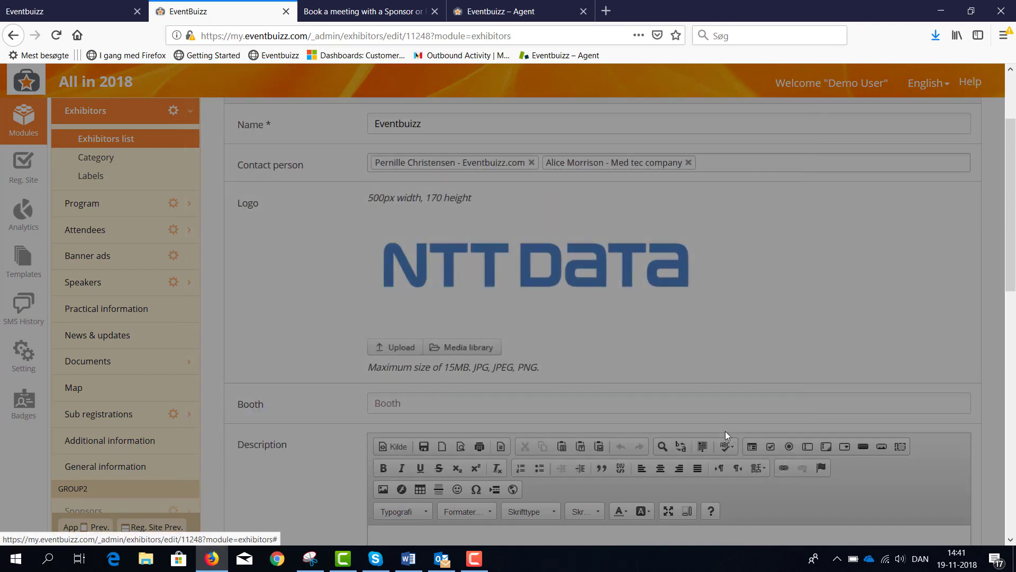
{"action": "scroll", "coordinate": [837, 420], "scroll_direction": "down", "scroll_amount": 10}
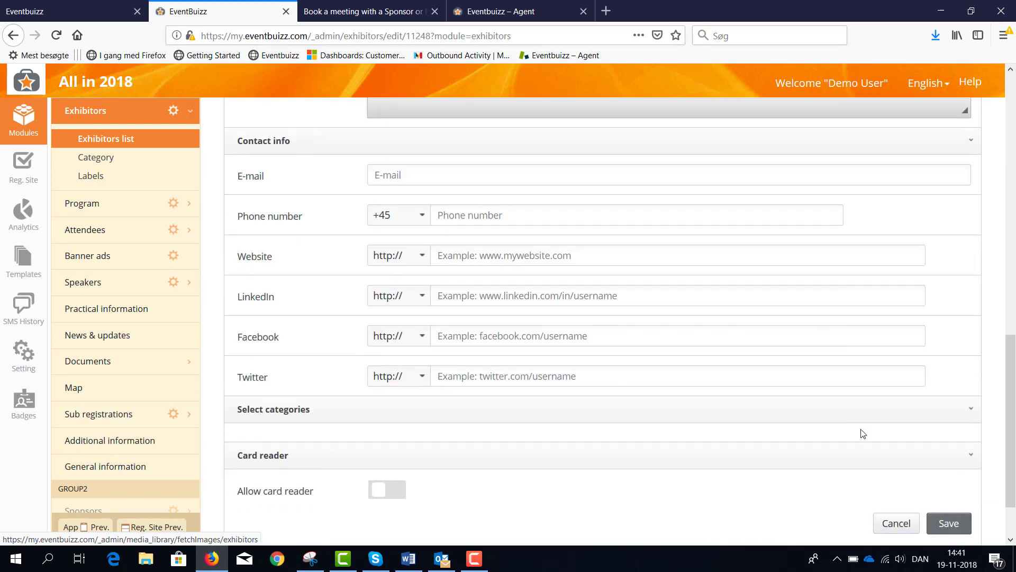
{"action": "left_click", "coordinate": [947, 523]}
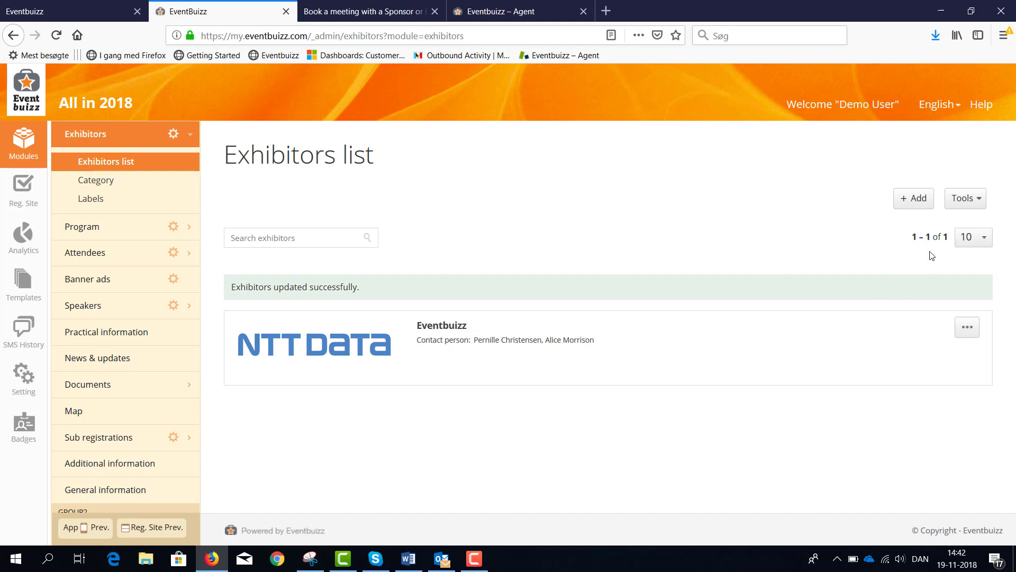
Export the exhibitors list, open export.csv in Microsoft Excel and select the exhibitor's ID in cell A2.
{"action": "left_click", "coordinate": [964, 205]}
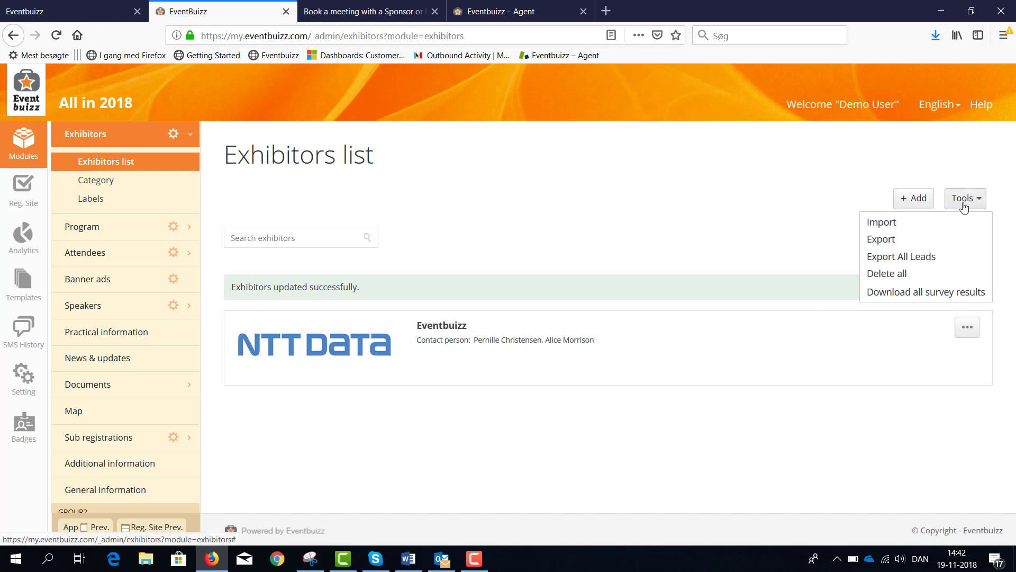
{"action": "left_click", "coordinate": [871, 239]}
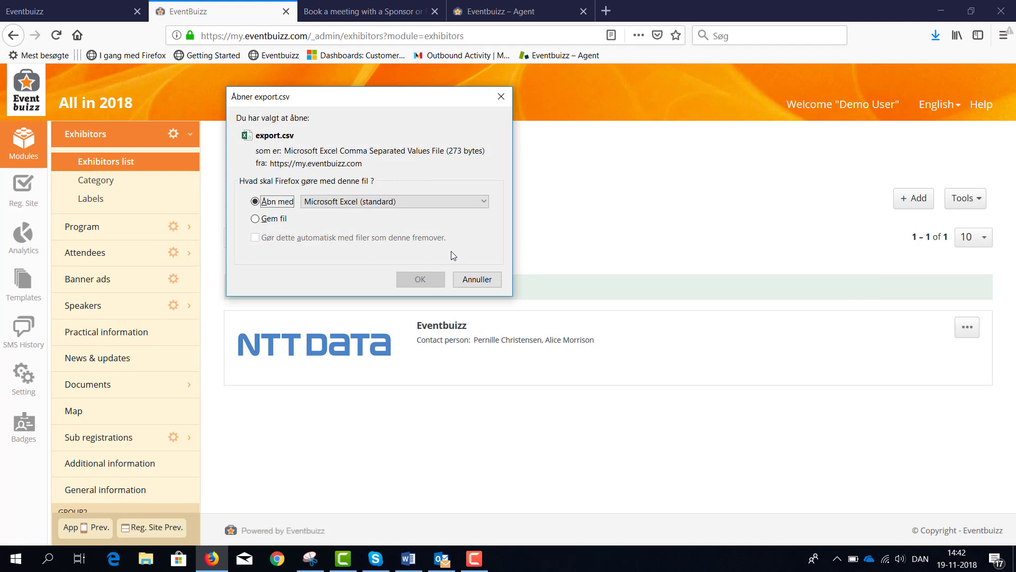
{"action": "left_click", "coordinate": [419, 279]}
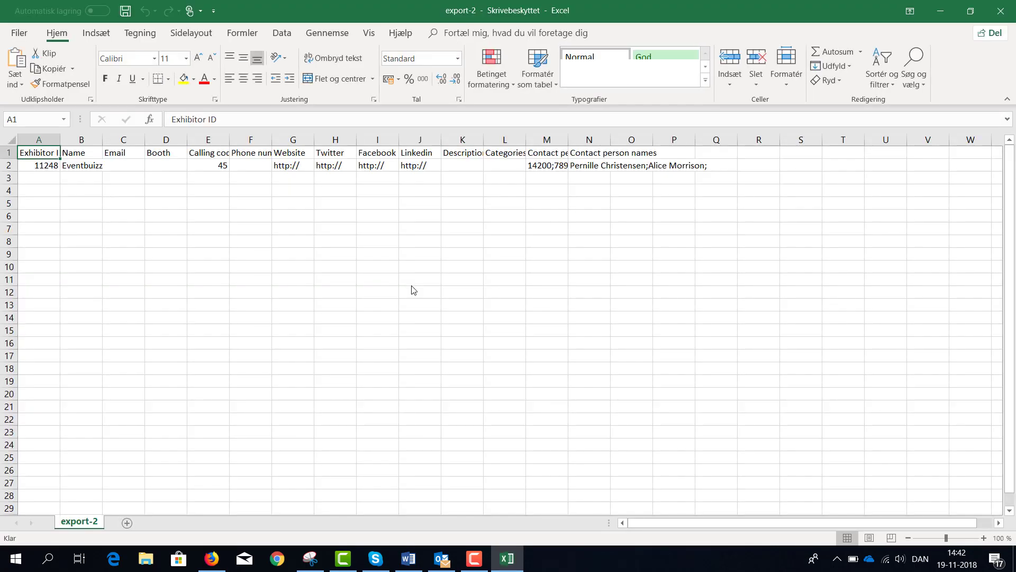
{"action": "left_click", "coordinate": [49, 168]}
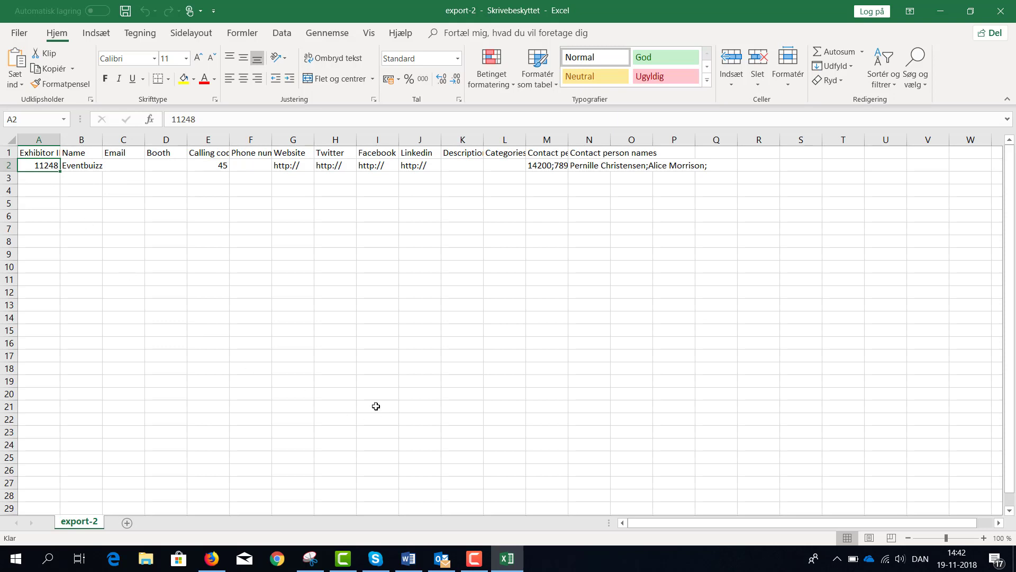
Switch back to Firefox and activate booking in the reservation settings of the Exhibitors module.
{"action": "key", "text": "alt+Tab"}
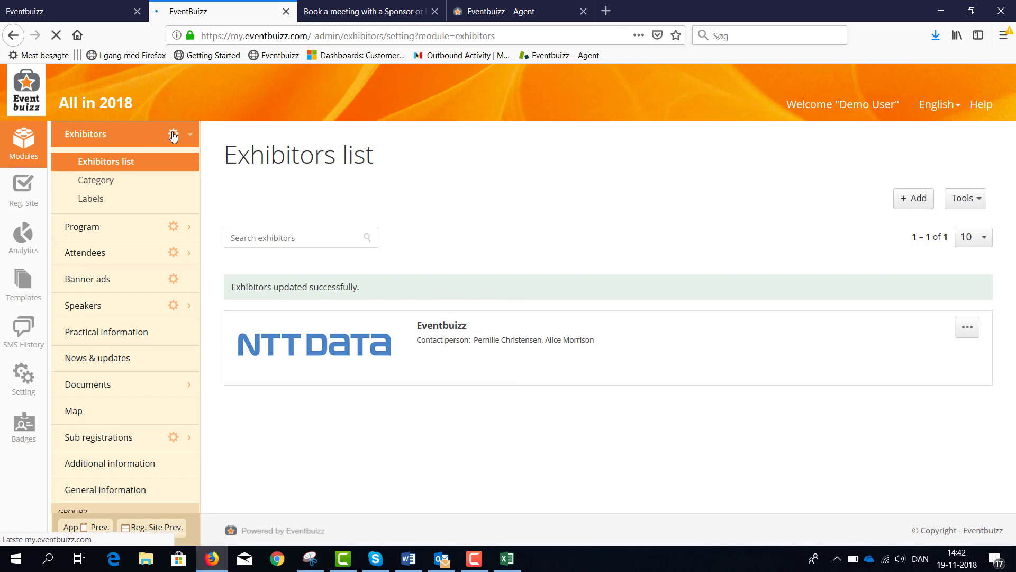
{"action": "scroll", "coordinate": [886, 310], "scroll_direction": "down", "scroll_amount": 2}
{"action": "scroll", "coordinate": [886, 311], "scroll_direction": "down", "scroll_amount": 8}
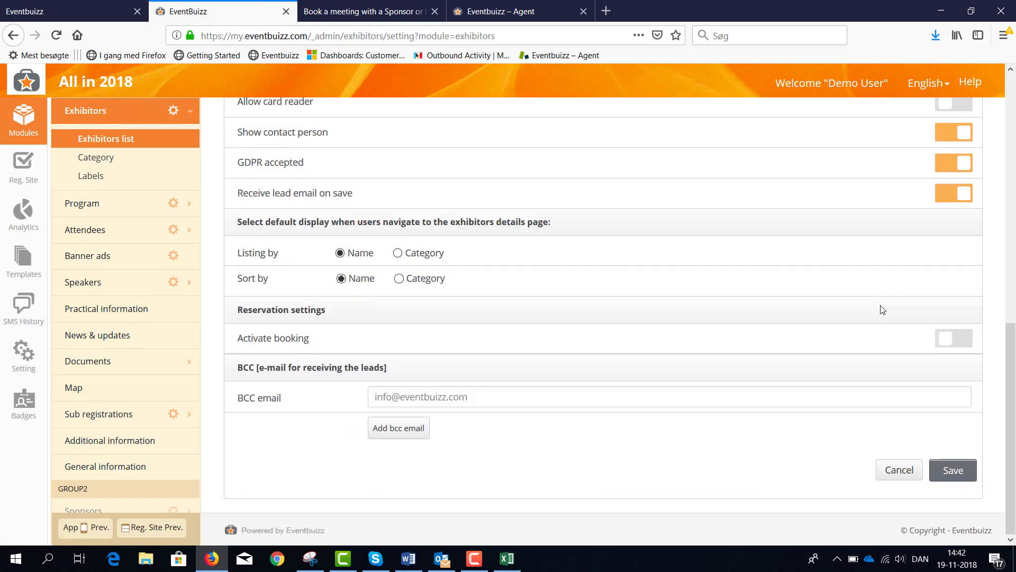
{"action": "left_click_drag", "start_coordinate": [320, 340], "coordinate": [236, 344]}
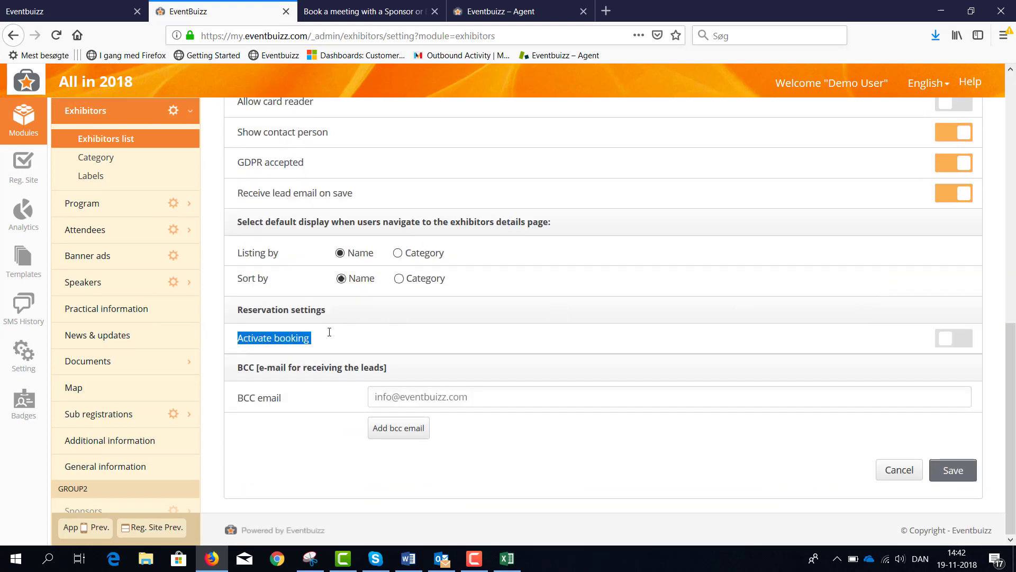
{"action": "left_click", "coordinate": [942, 347]}
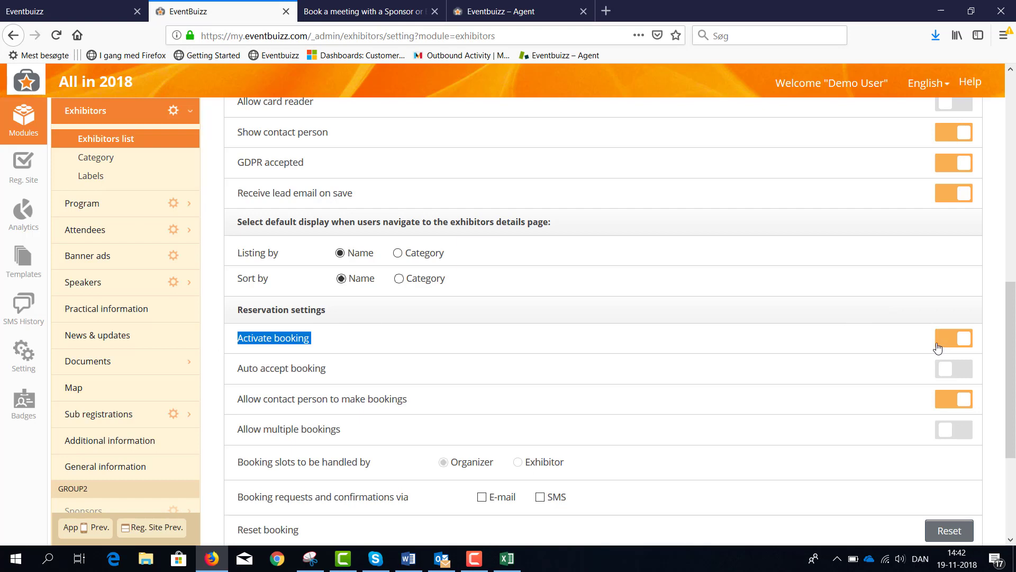
Enable auto accept booking in the reservation settings and save the exhibitors settings.
{"action": "scroll", "coordinate": [918, 359], "scroll_direction": "down", "scroll_amount": 2}
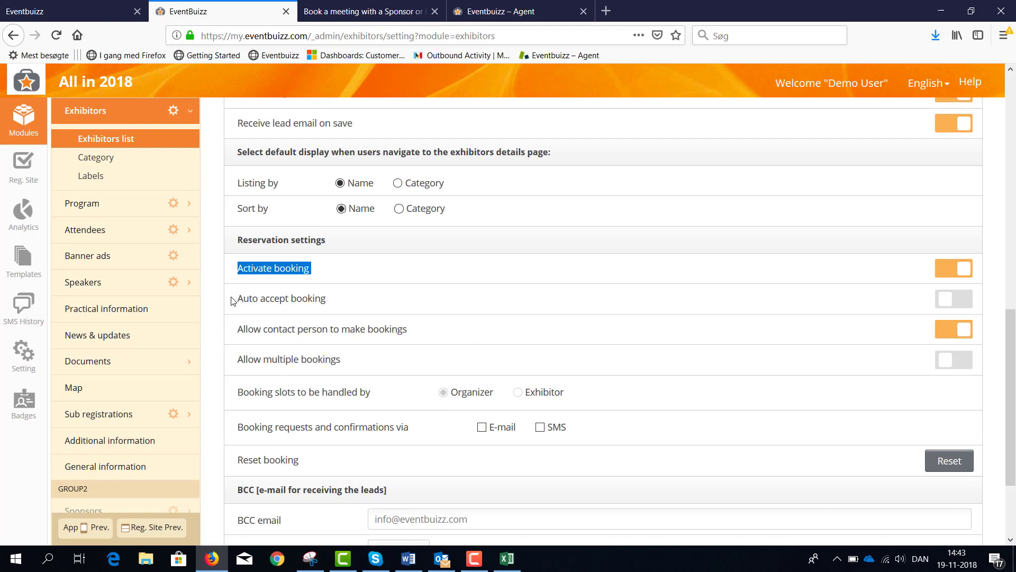
{"action": "left_click", "coordinate": [948, 305]}
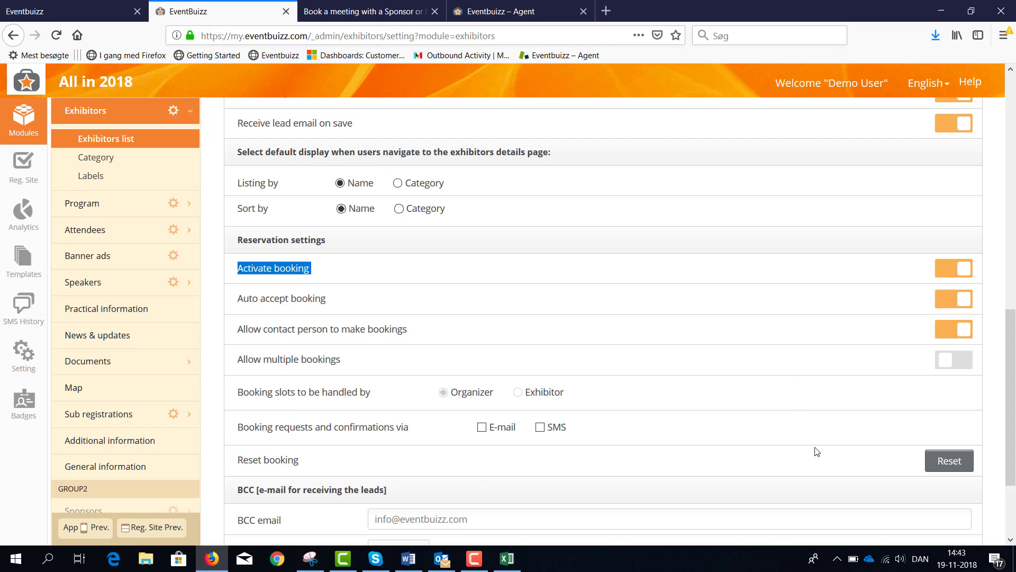
{"action": "scroll", "coordinate": [821, 458], "scroll_direction": "down", "scroll_amount": 3}
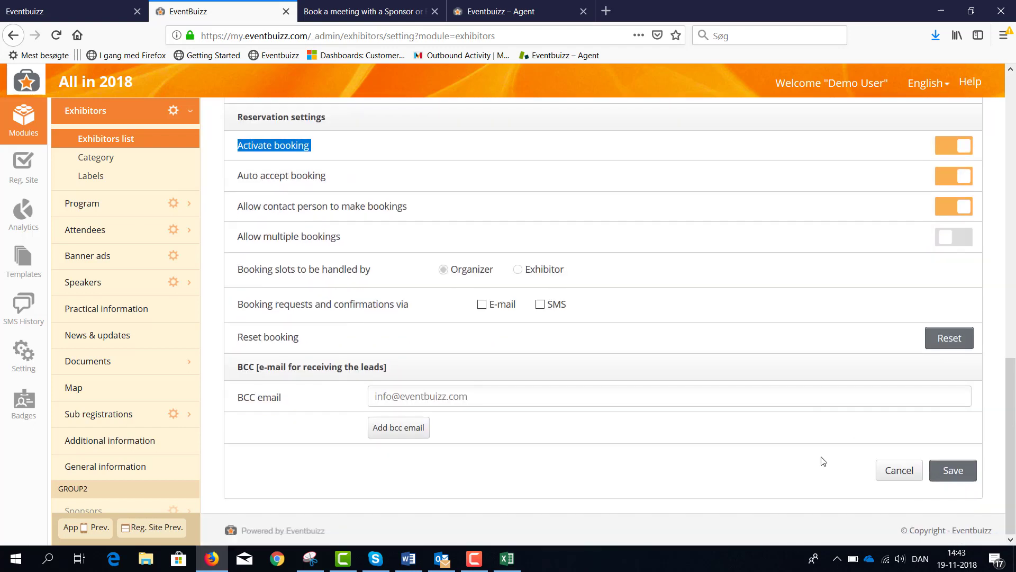
{"action": "left_click", "coordinate": [958, 477]}
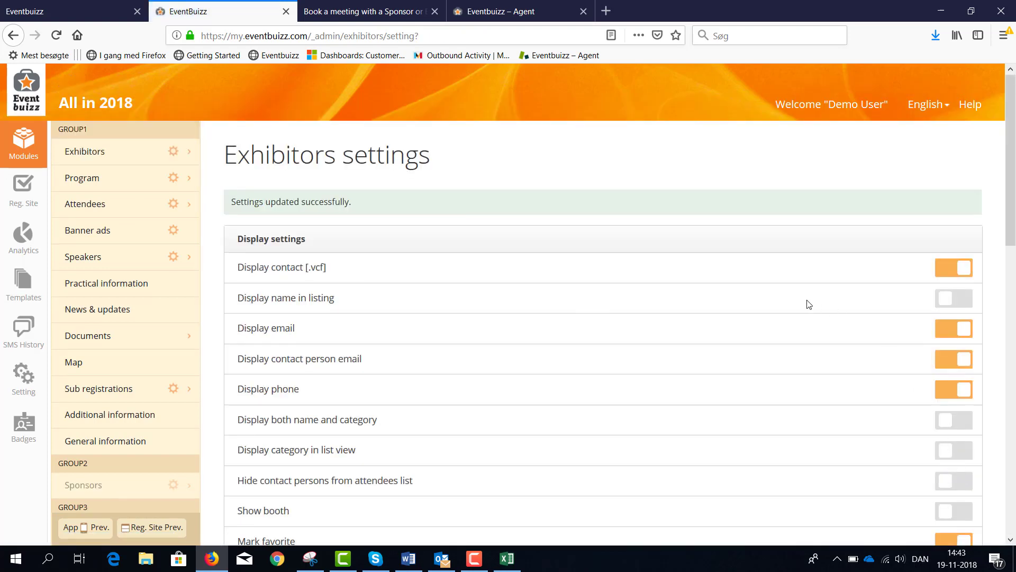
Download the import file template for booking slots from the exhibitors list's import tool and open it in Excel.
{"action": "left_click", "coordinate": [114, 153]}
{"action": "left_click", "coordinate": [115, 181]}
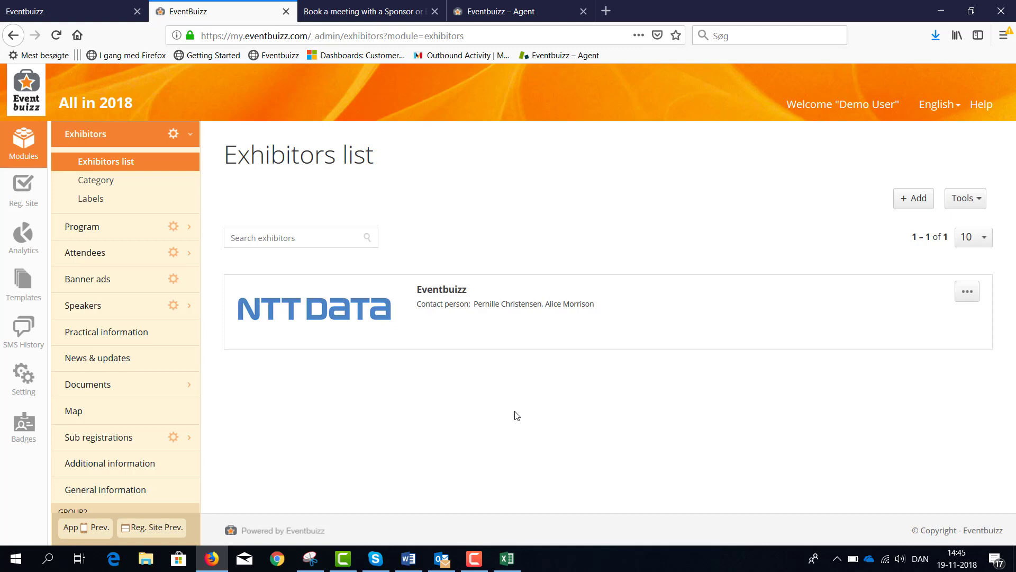
{"action": "left_click", "coordinate": [961, 204]}
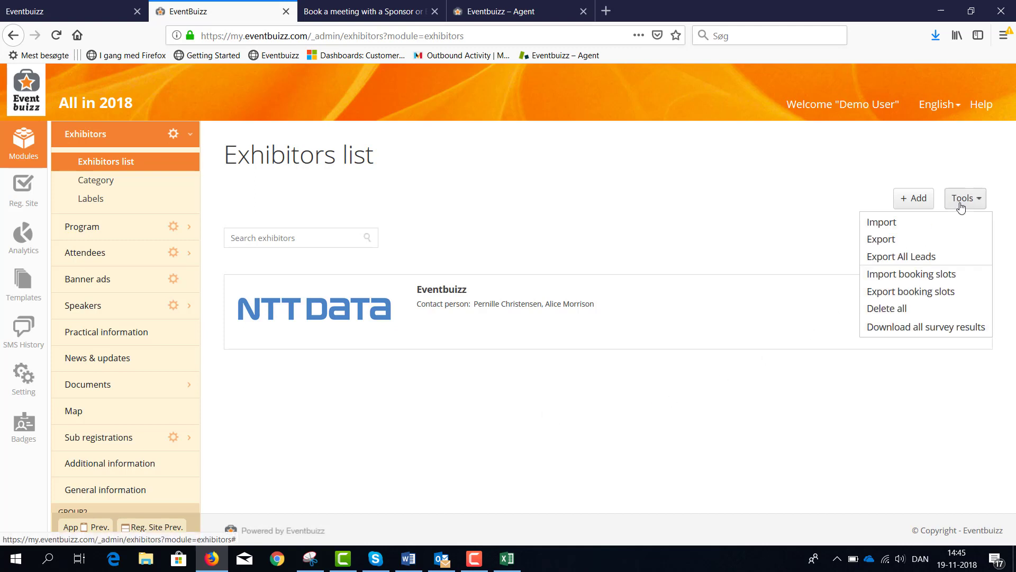
{"action": "left_click", "coordinate": [923, 281]}
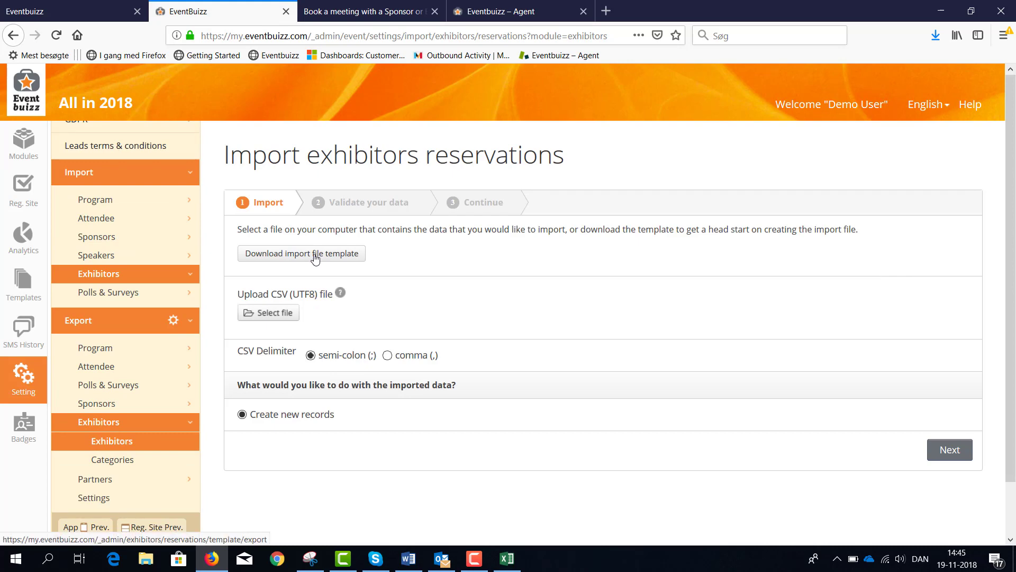
{"action": "left_click", "coordinate": [316, 257]}
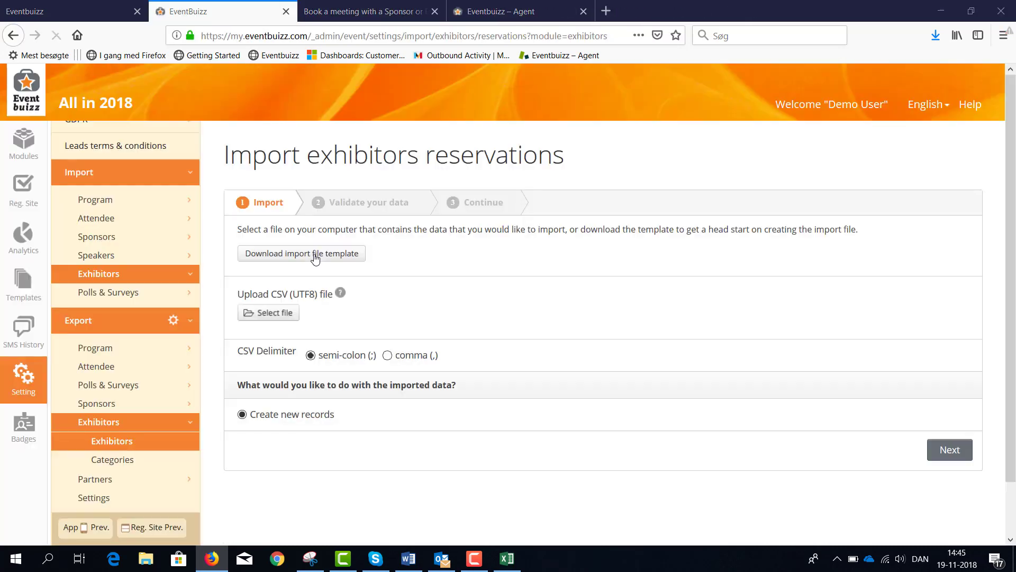
{"action": "left_click", "coordinate": [420, 280]}
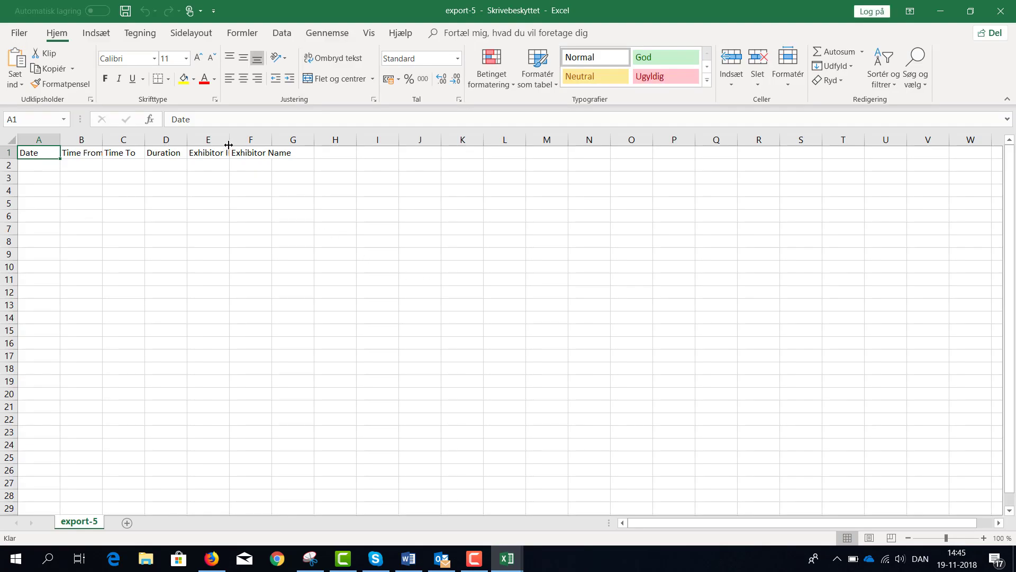
Widen the Exhibitor ID column and enter the date 26-11-2018 in cell A2 of the booking template.
{"action": "left_click_drag", "start_coordinate": [230, 139], "coordinate": [262, 141]}
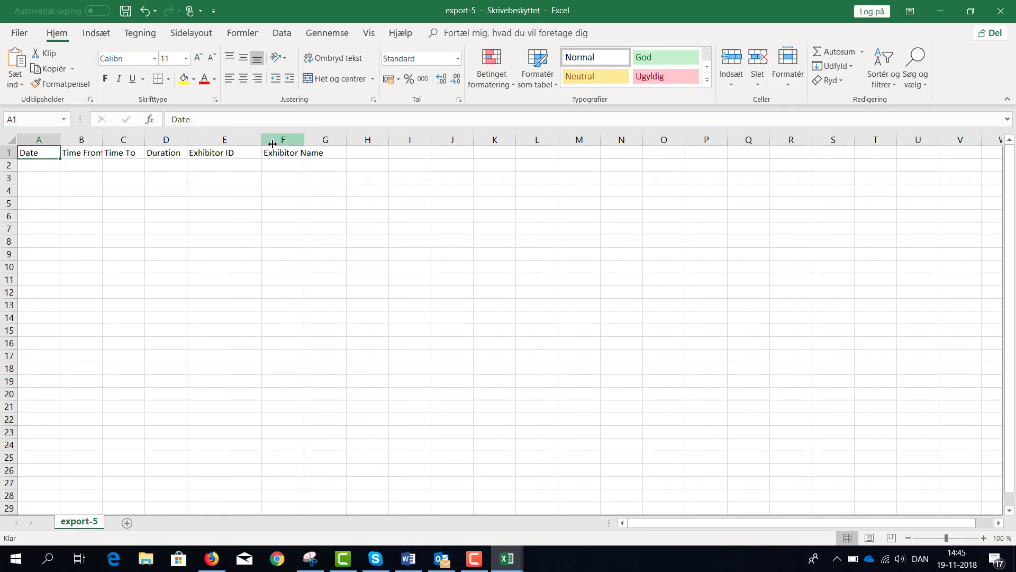
{"action": "left_click", "coordinate": [35, 167]}
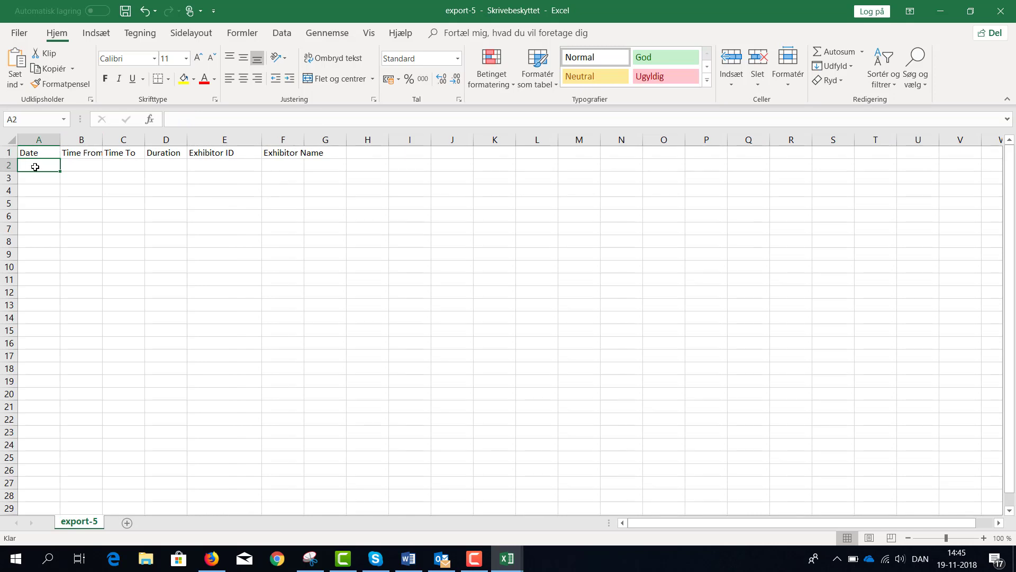
{"action": "type", "text": "26-11"}
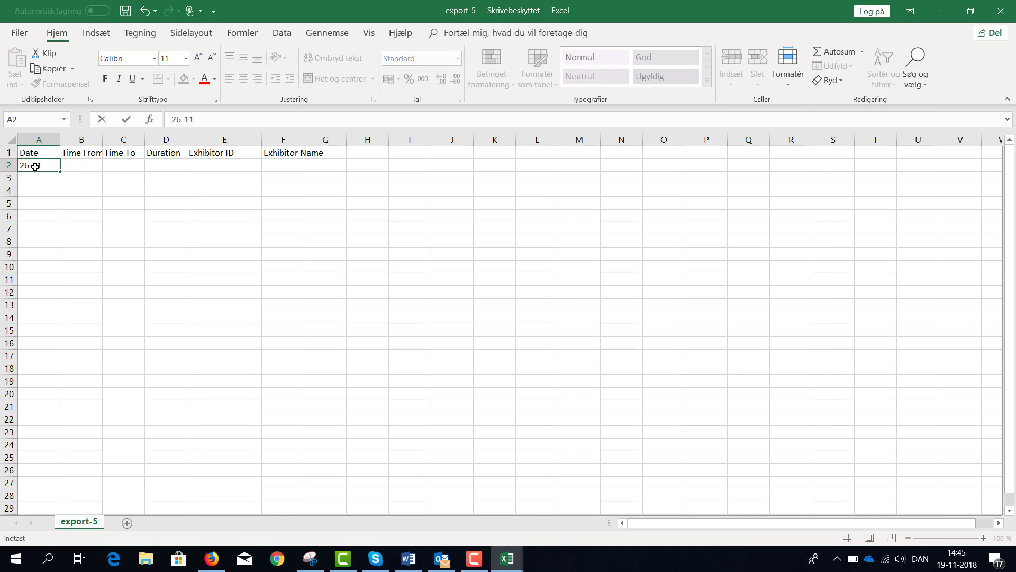
{"action": "type", "text": "-2018"}
Switch to Firefox, check the date format and the start and end dates in the event's settings, and return to the export-5 sheet in Excel.
{"action": "key", "text": "alt+Tab"}
{"action": "key", "text": "alt+Tab"}
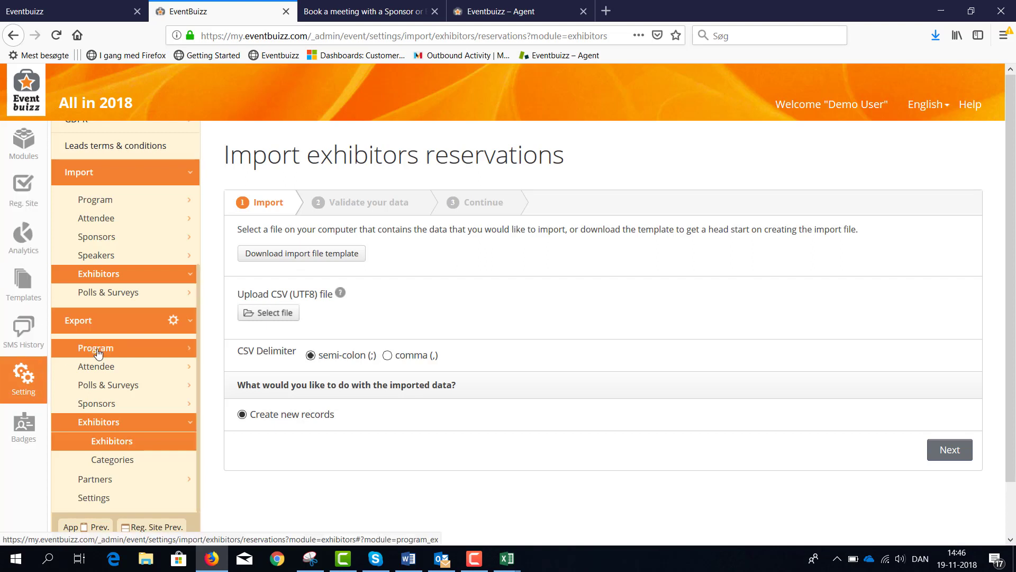
{"action": "scroll", "coordinate": [106, 317], "scroll_direction": "up", "scroll_amount": 5}
{"action": "left_click", "coordinate": [116, 140]}
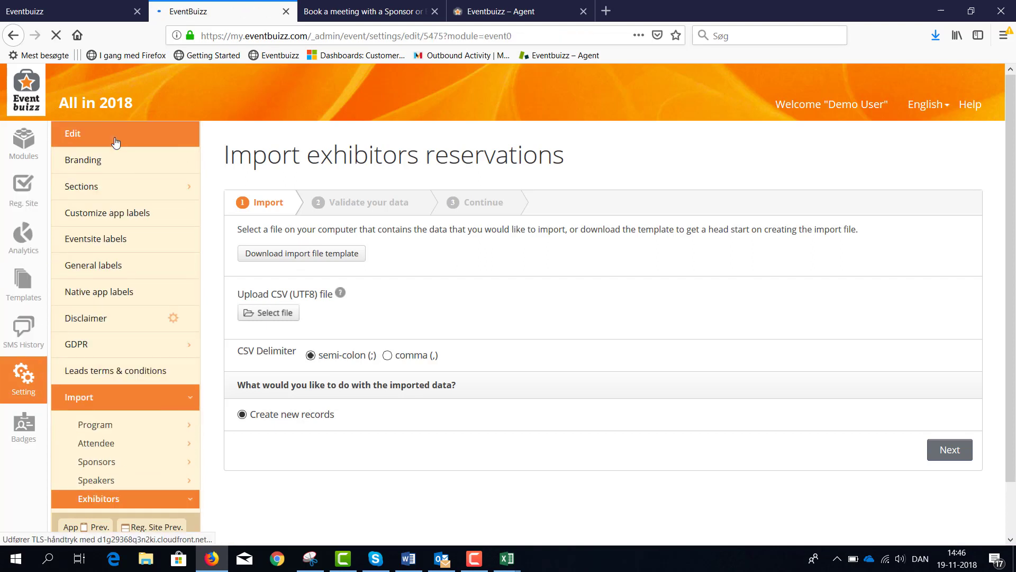
{"action": "scroll", "coordinate": [360, 424], "scroll_direction": "down", "scroll_amount": 8}
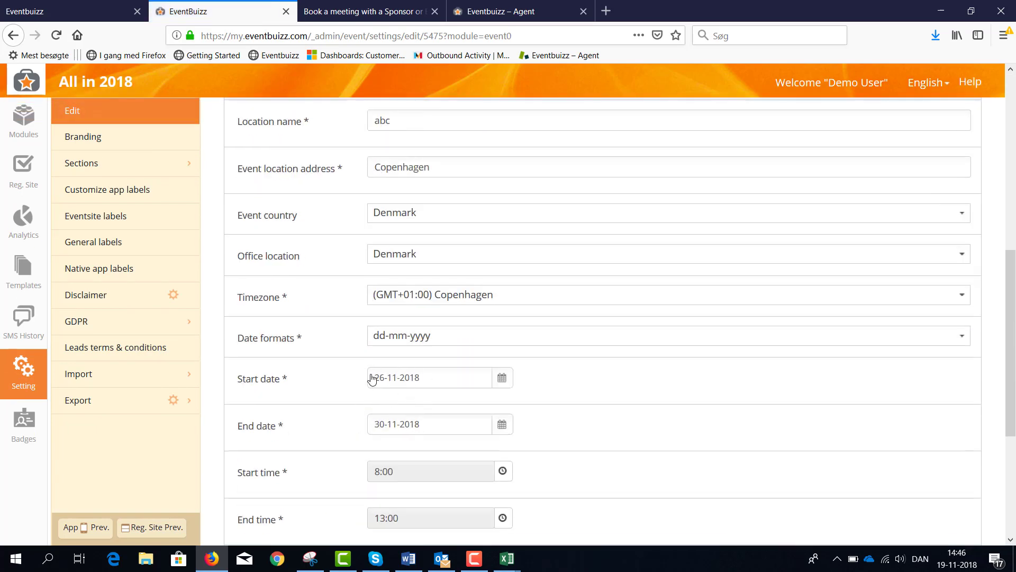
{"action": "key", "text": "alt+Tab"}
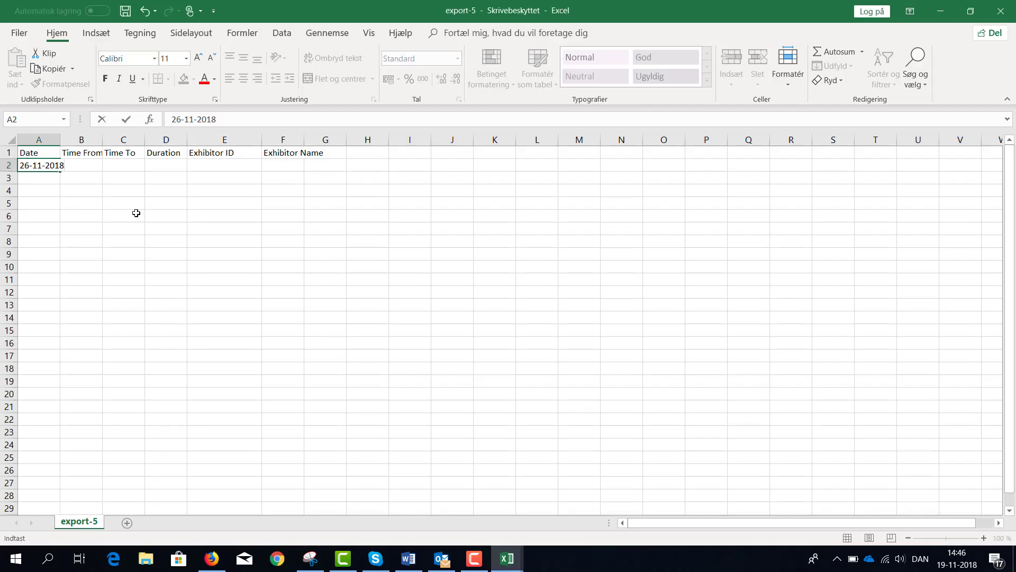
Fill in the first booking row with Time From 10:00, Time To 12:00 and Duration 30.
{"action": "left_click", "coordinate": [97, 168]}
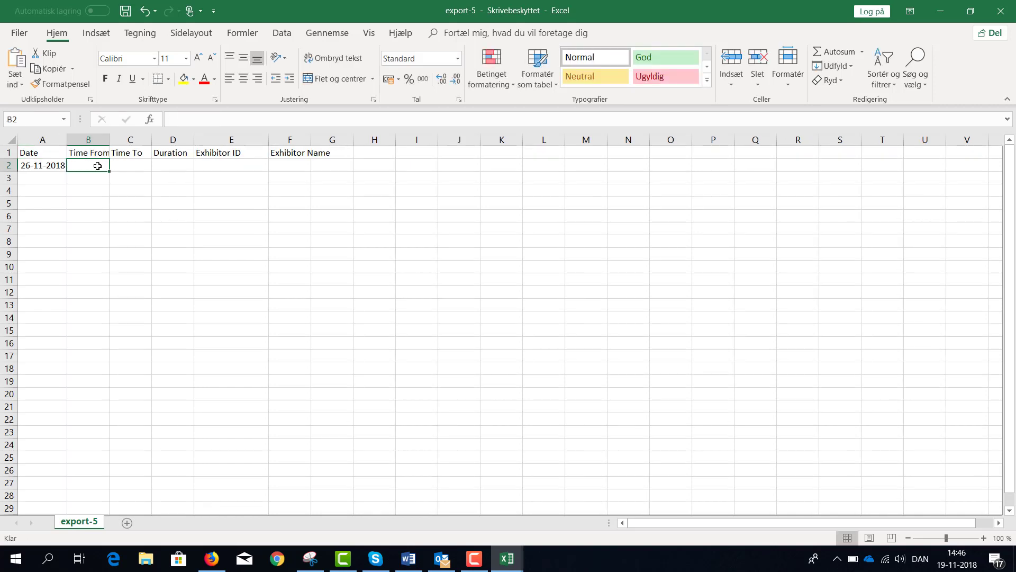
{"action": "type", "text": "1"}
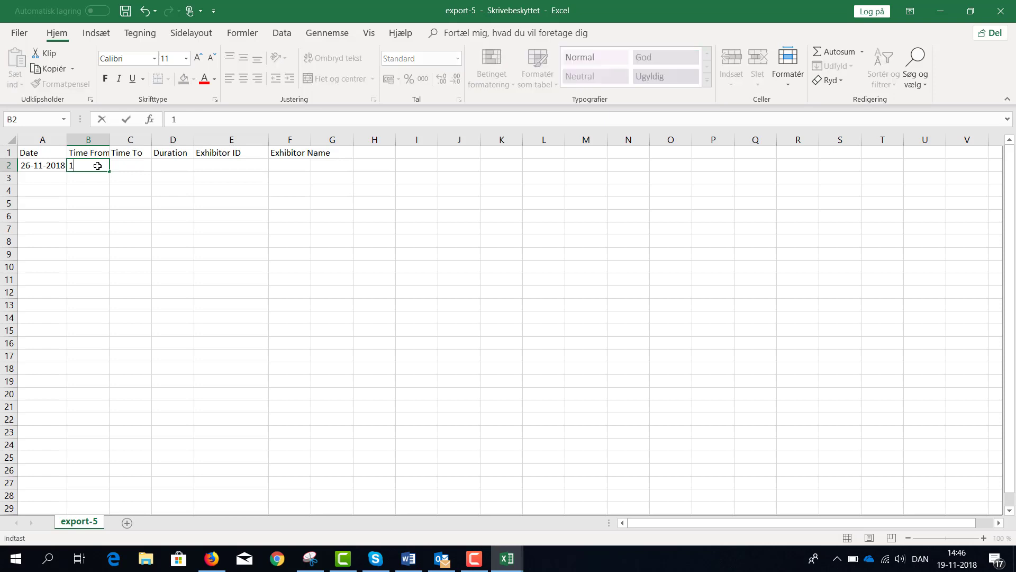
{"action": "type", "text": "0:00"}
{"action": "left_click", "coordinate": [134, 166]}
{"action": "type", "text": "12"}
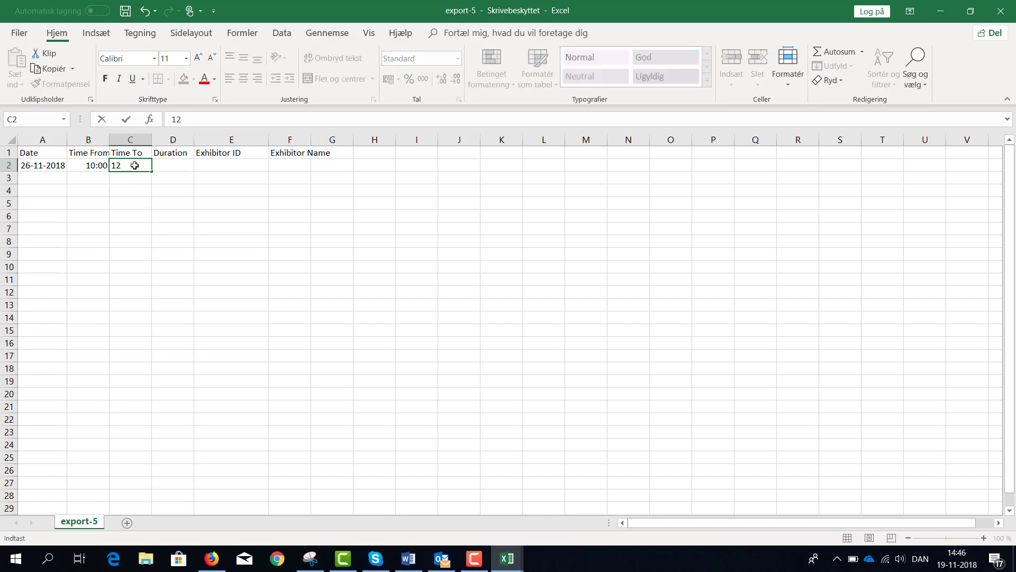
{"action": "type", "text": ":00"}
{"action": "left_click", "coordinate": [175, 168]}
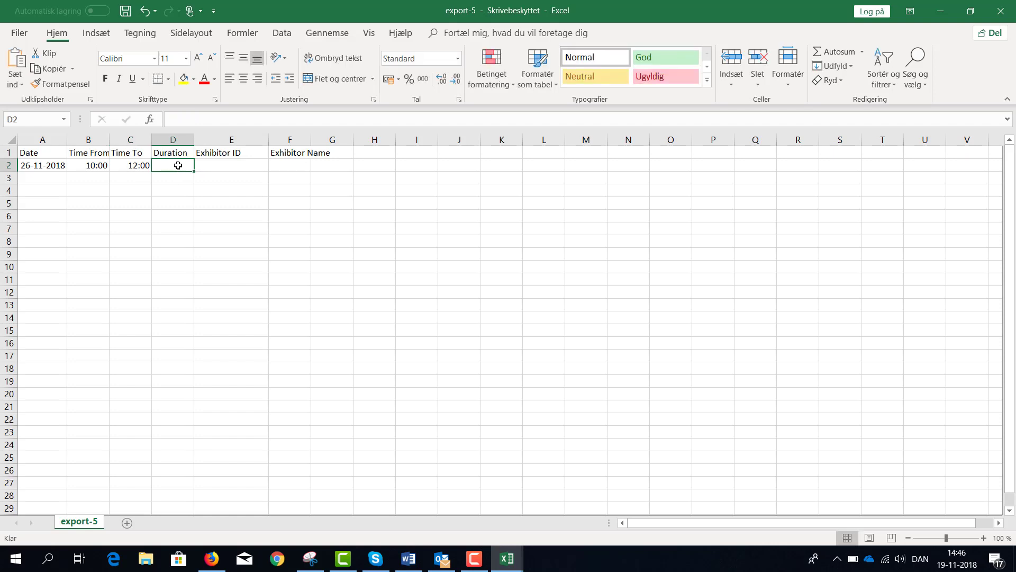
{"action": "type", "text": "30"}
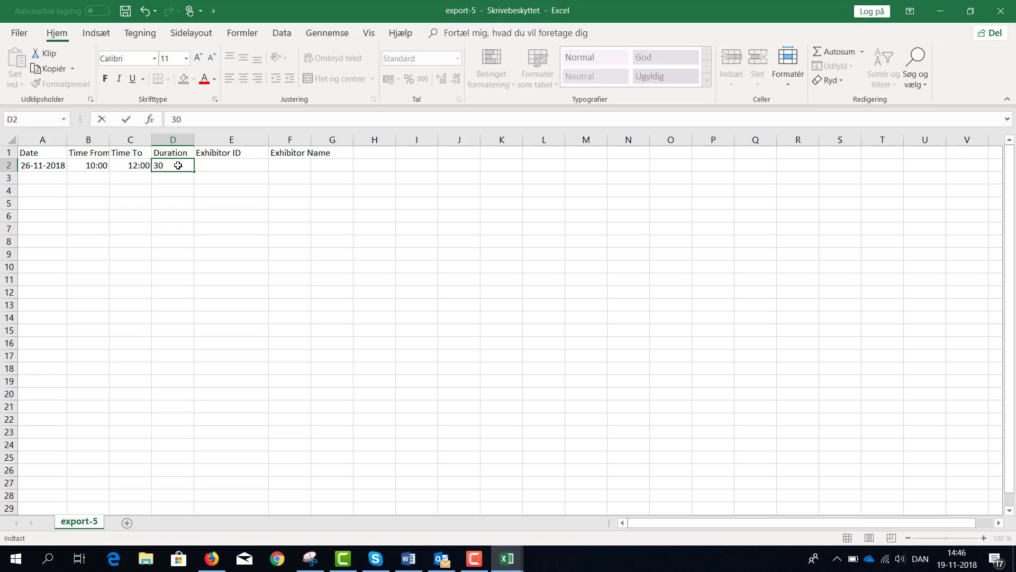
Copy the exhibitor's ID from cell A2 of the export-2 workbook into the Exhibitor ID cell E2 of export-5.
{"action": "left_click", "coordinate": [224, 168]}
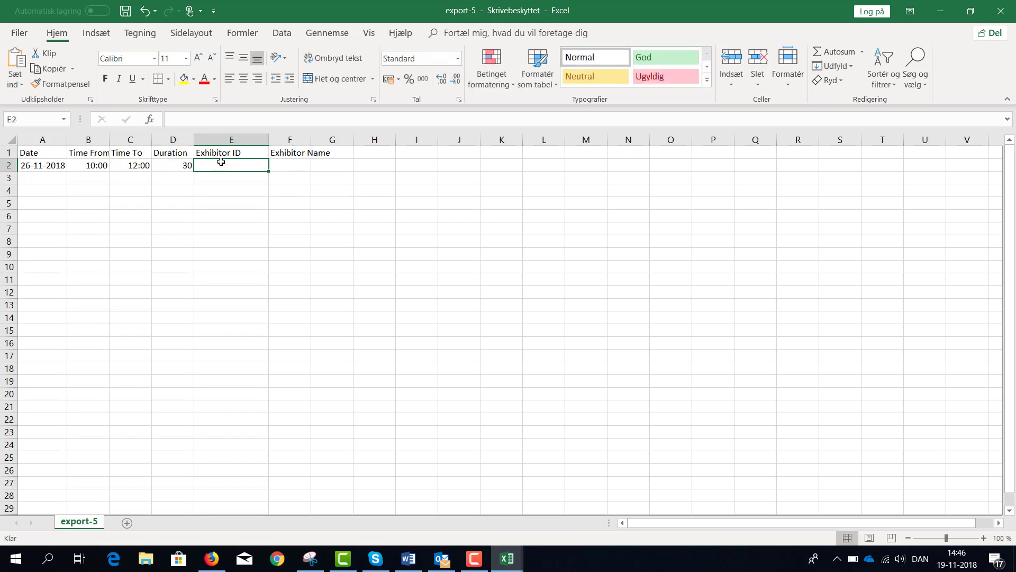
{"action": "key", "text": "alt+Tab"}
{"action": "key", "text": "alt+Tab"}
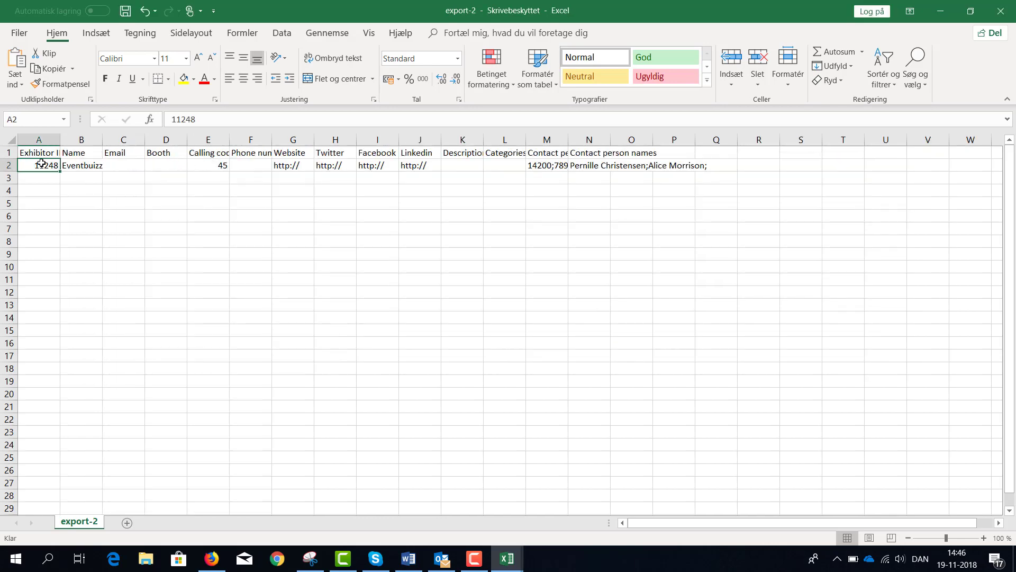
{"action": "left_click_drag", "start_coordinate": [200, 119], "coordinate": [174, 119]}
{"action": "key", "text": "ctrl+c"}
{"action": "key", "text": "alt+Tab"}
{"action": "key", "text": "alt+Tab"}
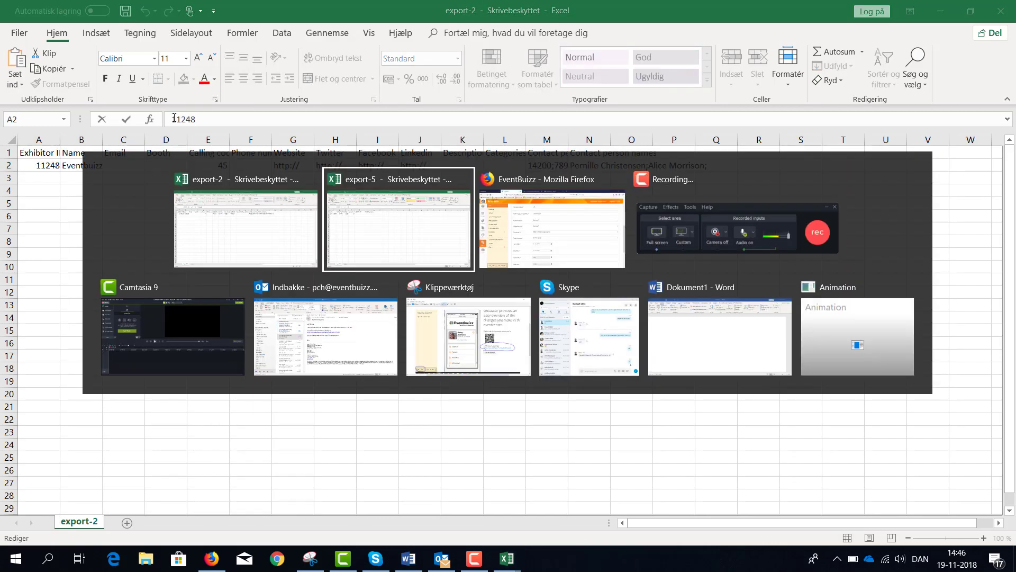
{"action": "key", "text": "alt+Tab"}
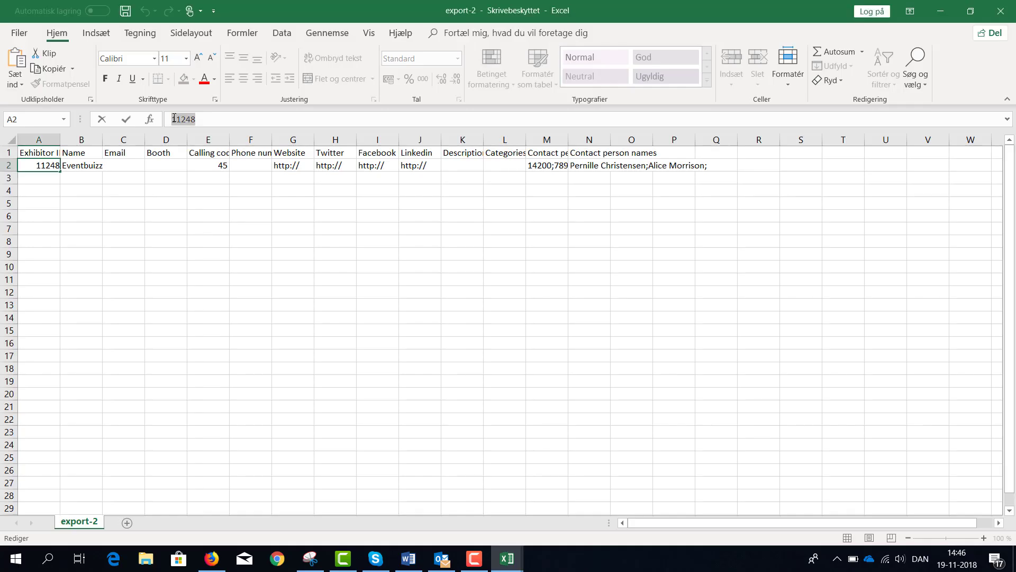
{"action": "key", "text": "alt+Tab"}
{"action": "key", "text": "alt+Tab"}
{"action": "left_click", "coordinate": [223, 167]}
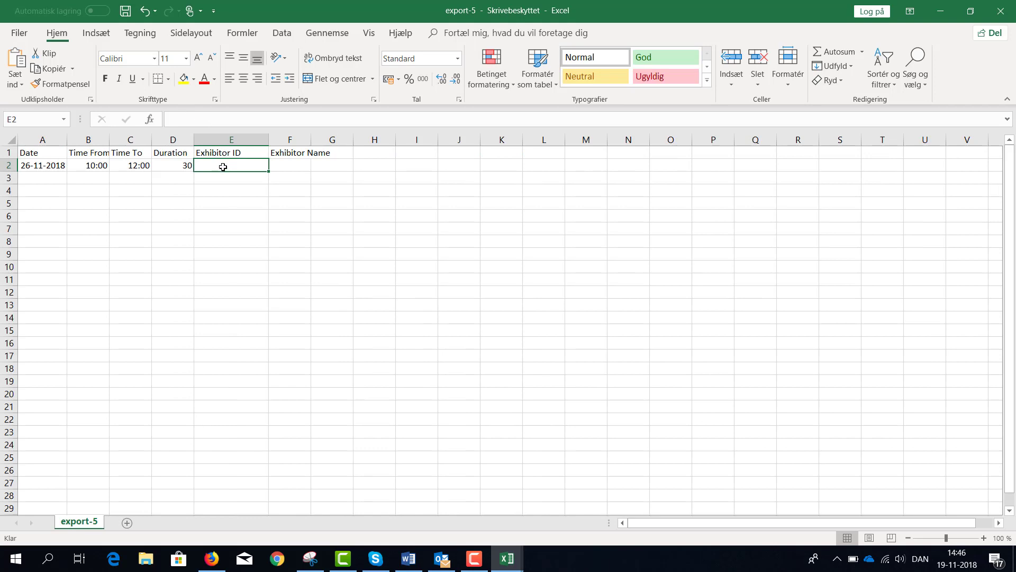
{"action": "key", "text": "ctrl+v"}
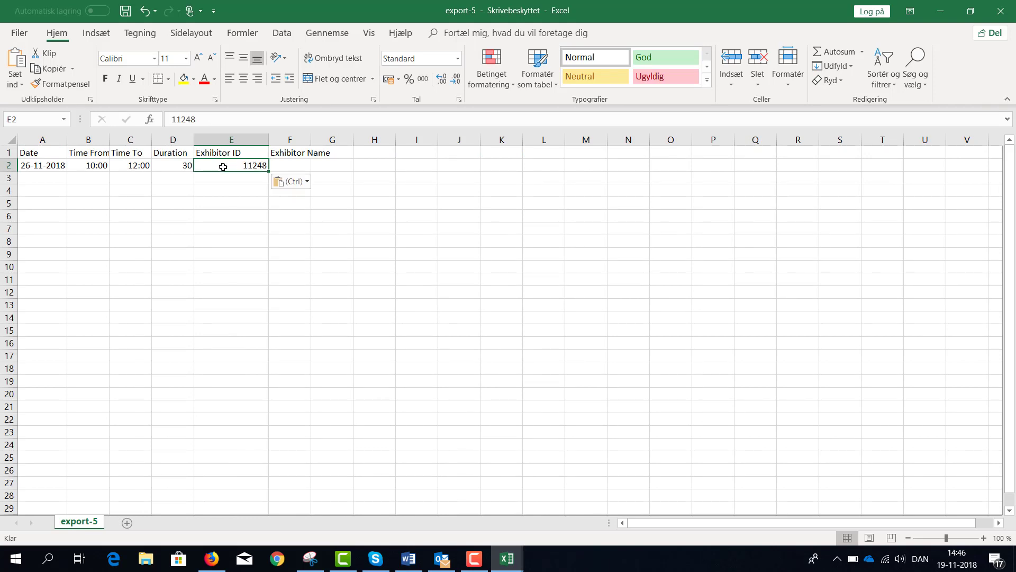
{"action": "left_click", "coordinate": [284, 167]}
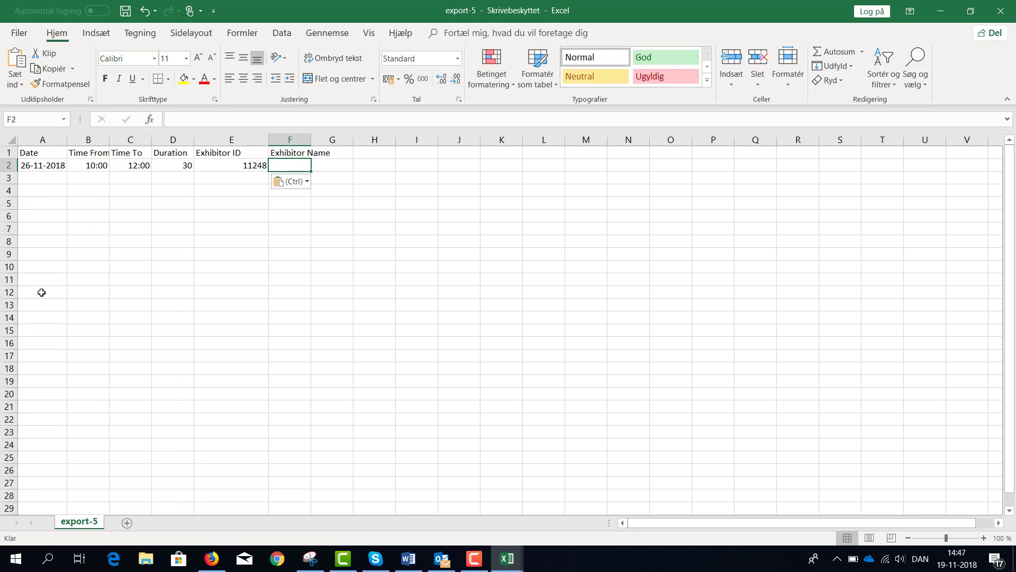
Start a second booking row in row 3 with date 26-11-2018, Time From 13:00 and Time To 17:00.
{"action": "left_click", "coordinate": [50, 180]}
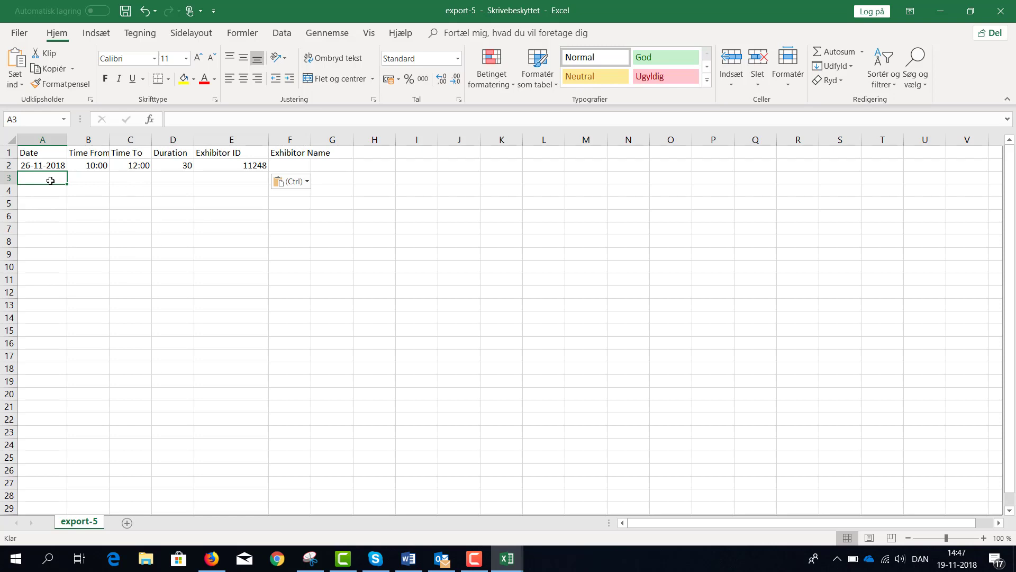
{"action": "type", "text": "26-"}
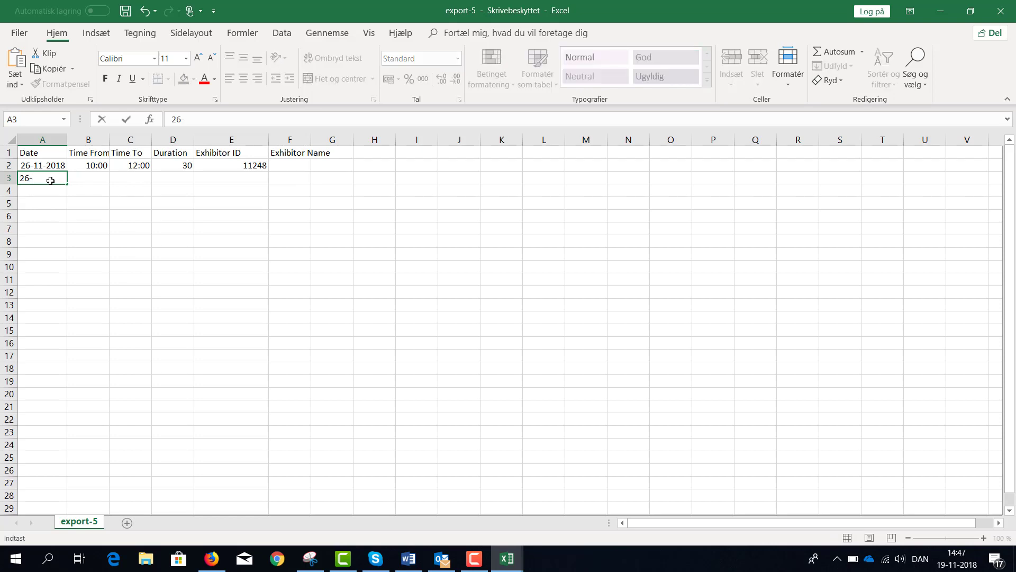
{"action": "type", "text": "11-2018"}
{"action": "left_click", "coordinate": [84, 180]}
{"action": "type", "text": "13"}
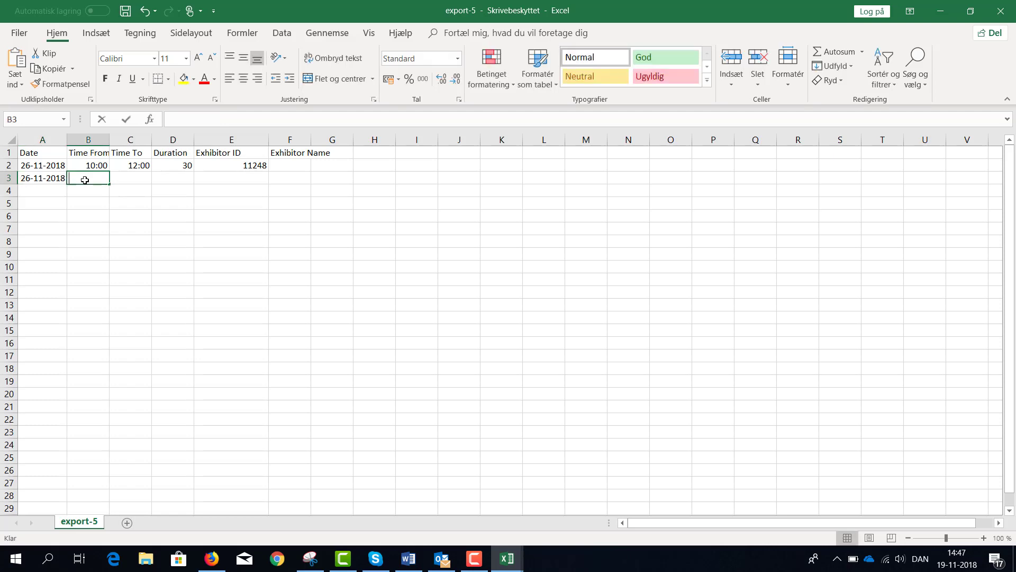
{"action": "type", "text": ":00"}
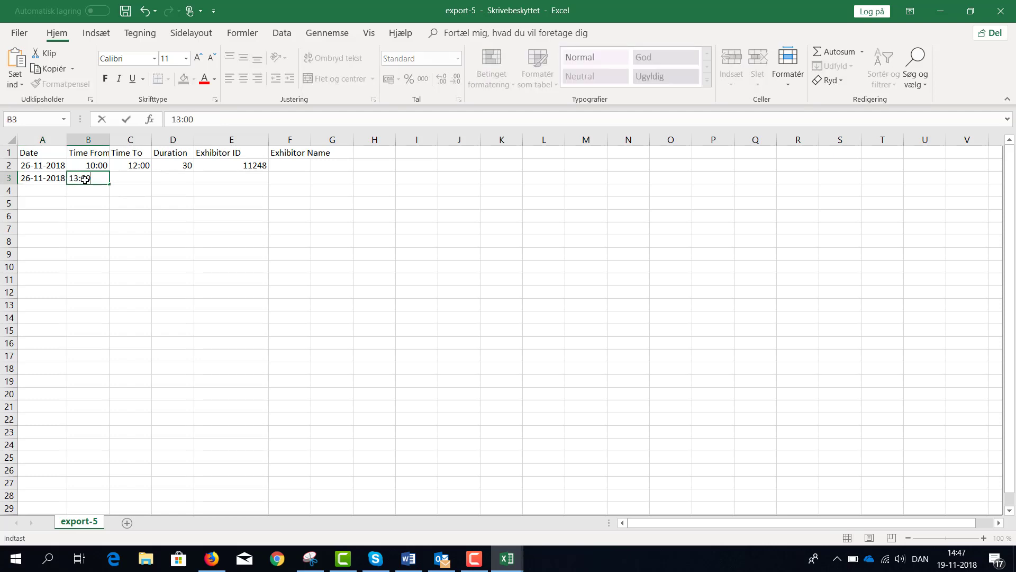
{"action": "key", "text": "Tab"}
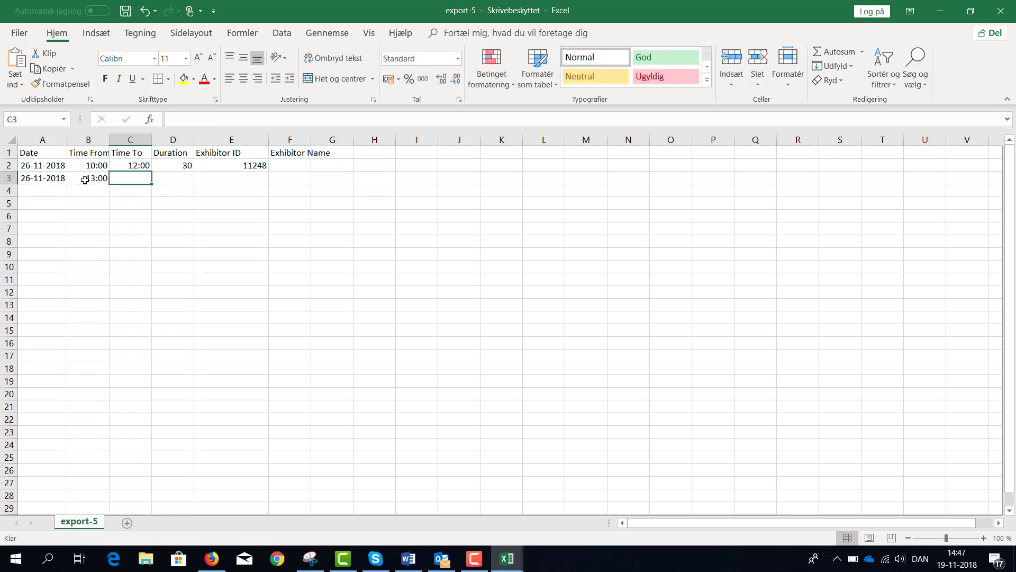
{"action": "type", "text": "17:00"}
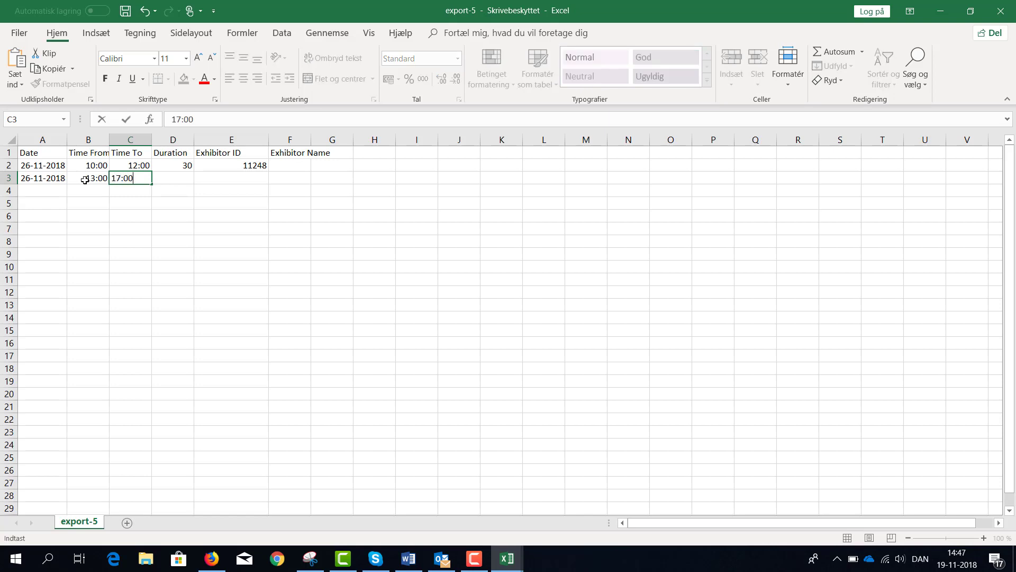
Complete row 3 with Duration 30 and the same exhibitor ID as in row 2.
{"action": "left_click", "coordinate": [189, 181]}
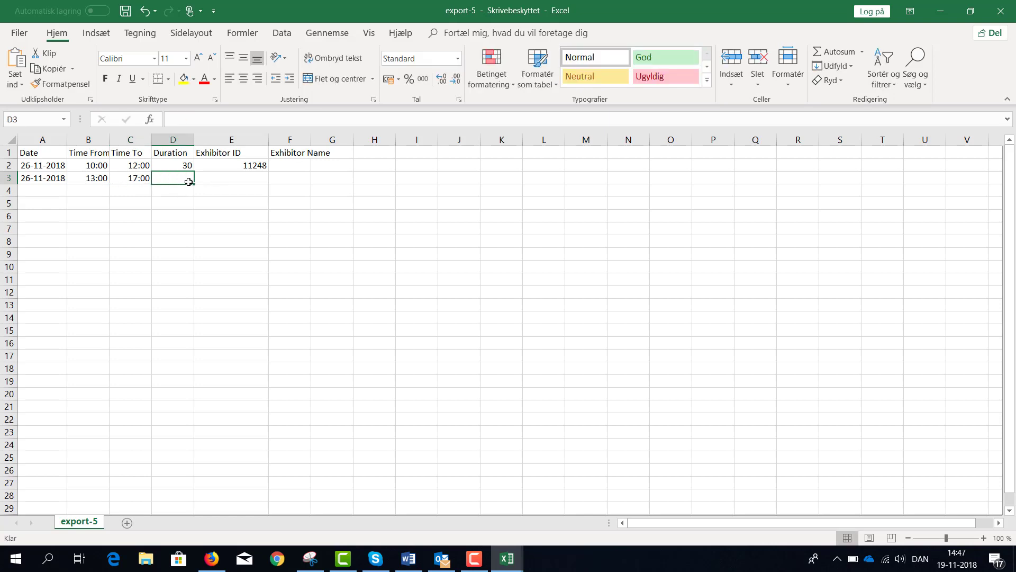
{"action": "type", "text": "30"}
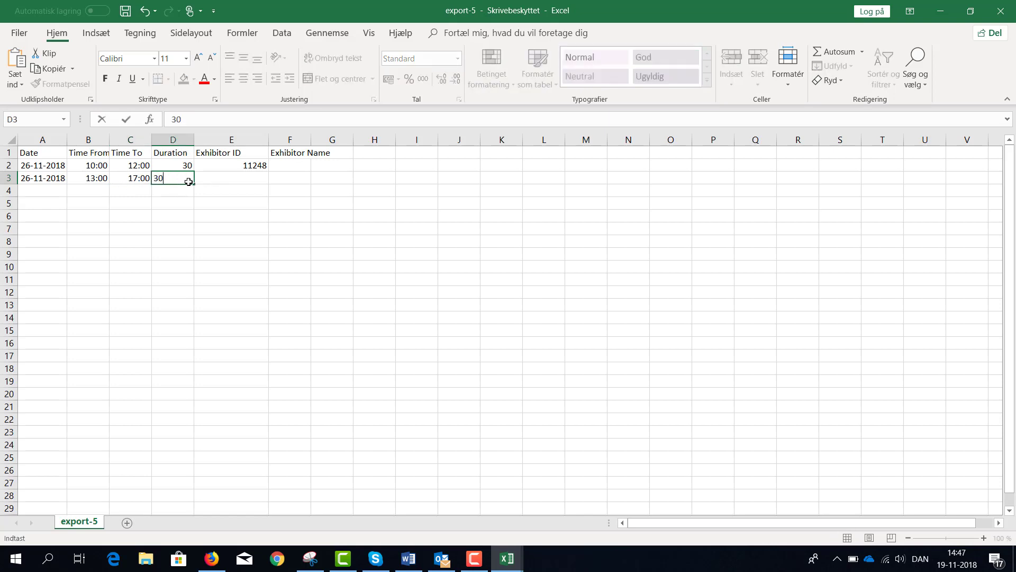
{"action": "left_click", "coordinate": [242, 179]}
{"action": "type", "text": "11248"}
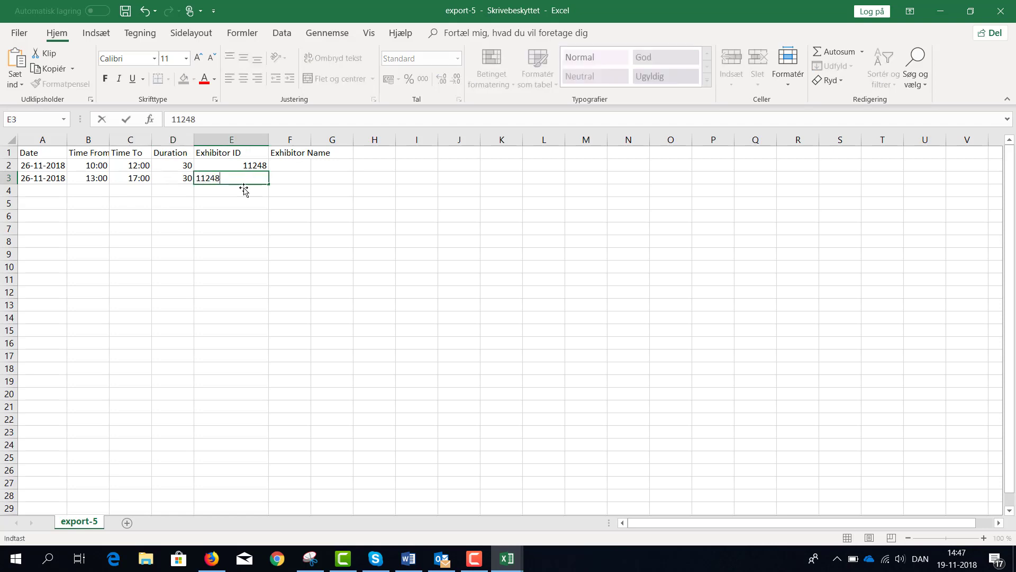
{"action": "left_click", "coordinate": [241, 218]}
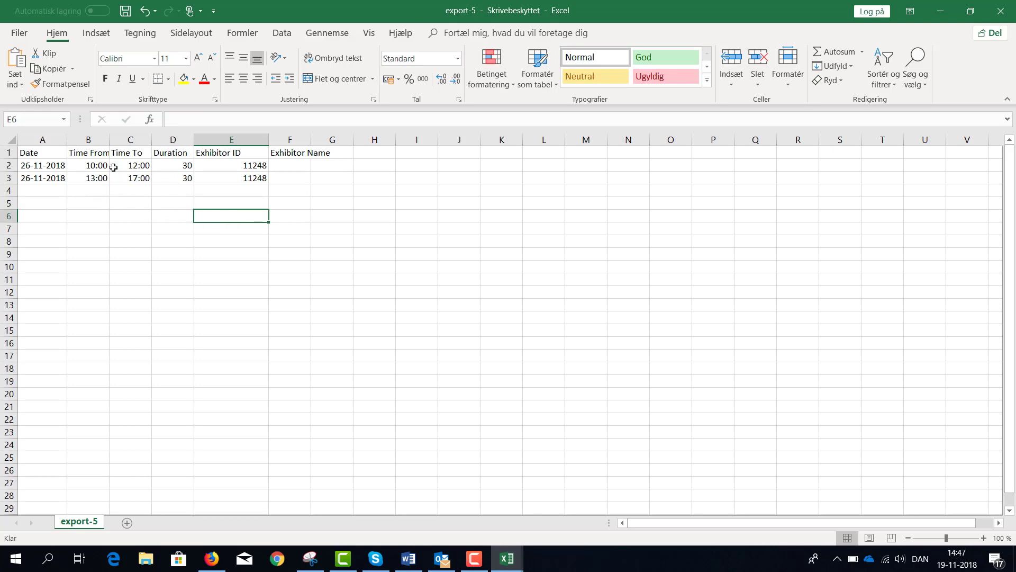
{"action": "left_click", "coordinate": [255, 180]}
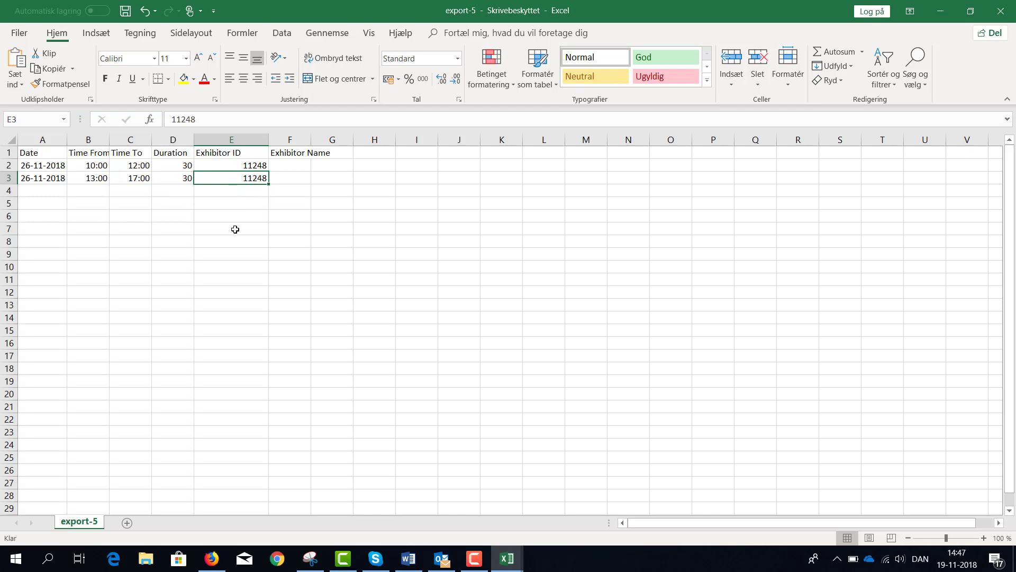
{"action": "key", "text": "Down"}
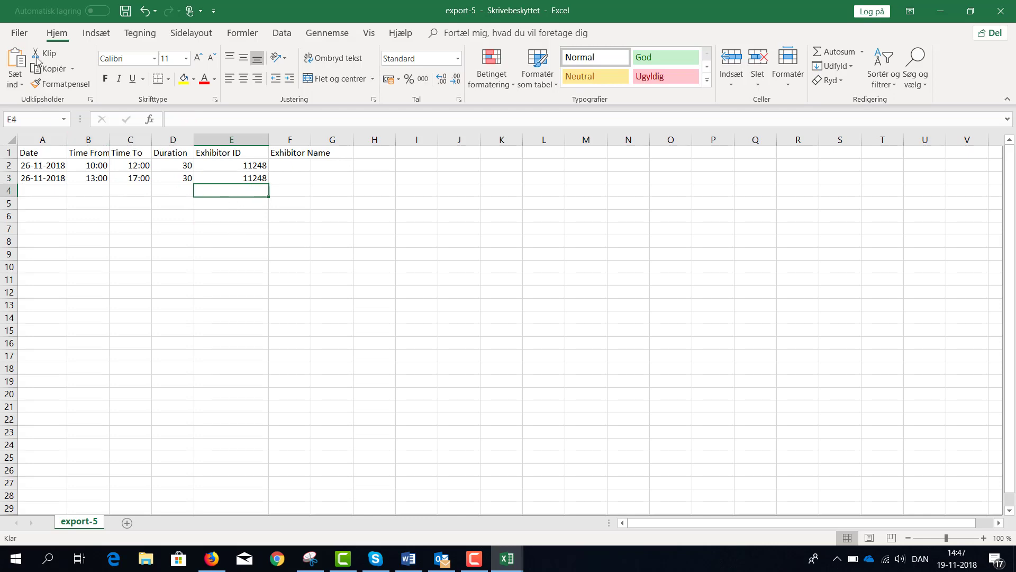
Save the workbook to the desktop (Skrivebord) as booking 1 in the semicolon-separated CSV format.
{"action": "left_click", "coordinate": [21, 33]}
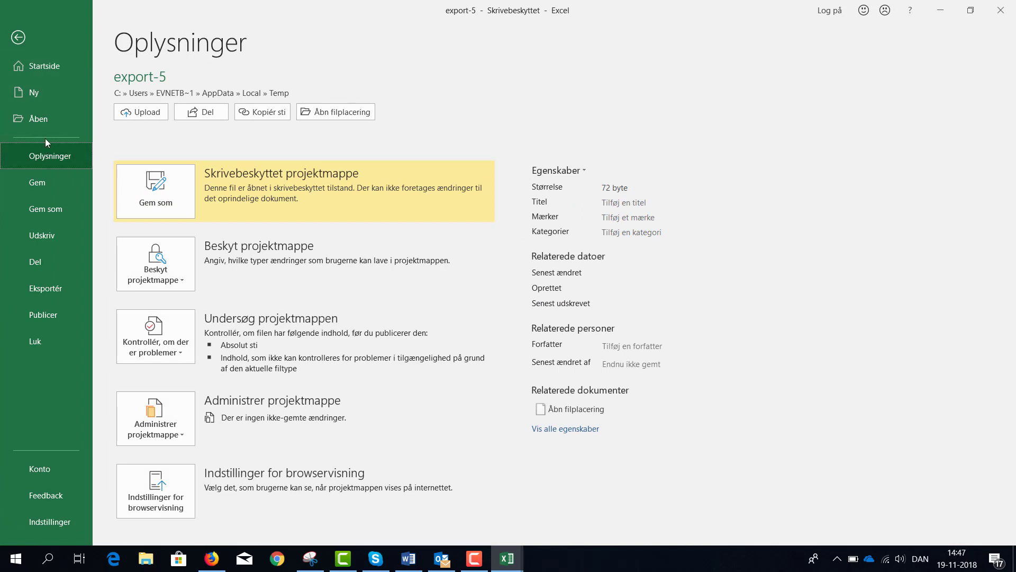
{"action": "left_click", "coordinate": [53, 210]}
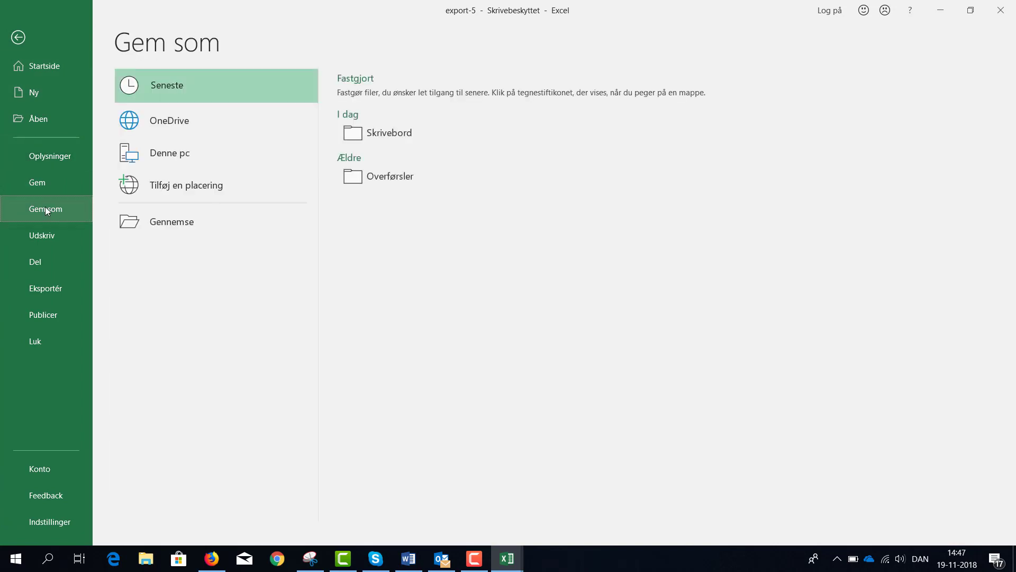
{"action": "left_click", "coordinate": [390, 133]}
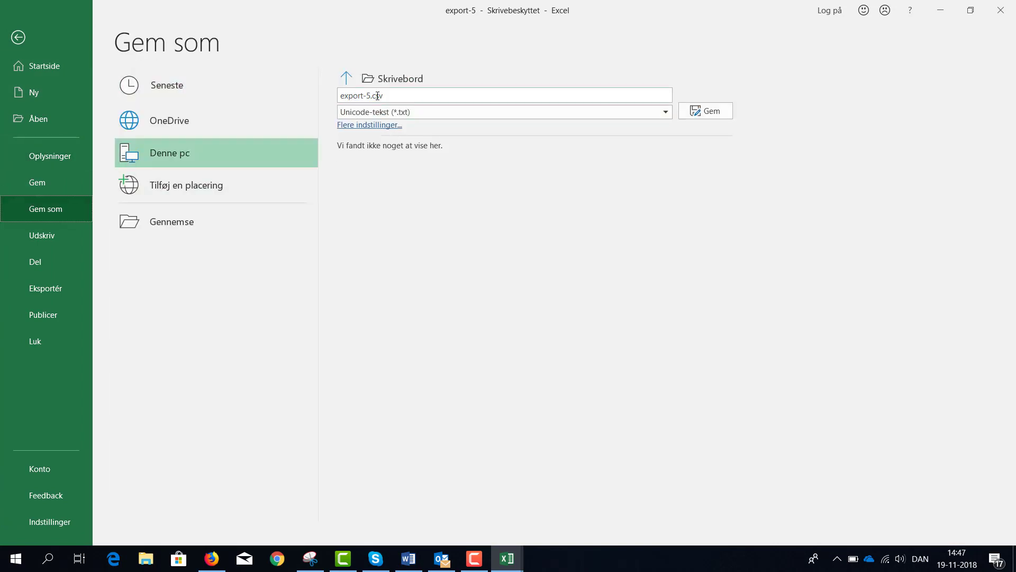
{"action": "left_click", "coordinate": [377, 95]}
{"action": "type", "text": "booking 1"}
{"action": "left_click", "coordinate": [378, 113]}
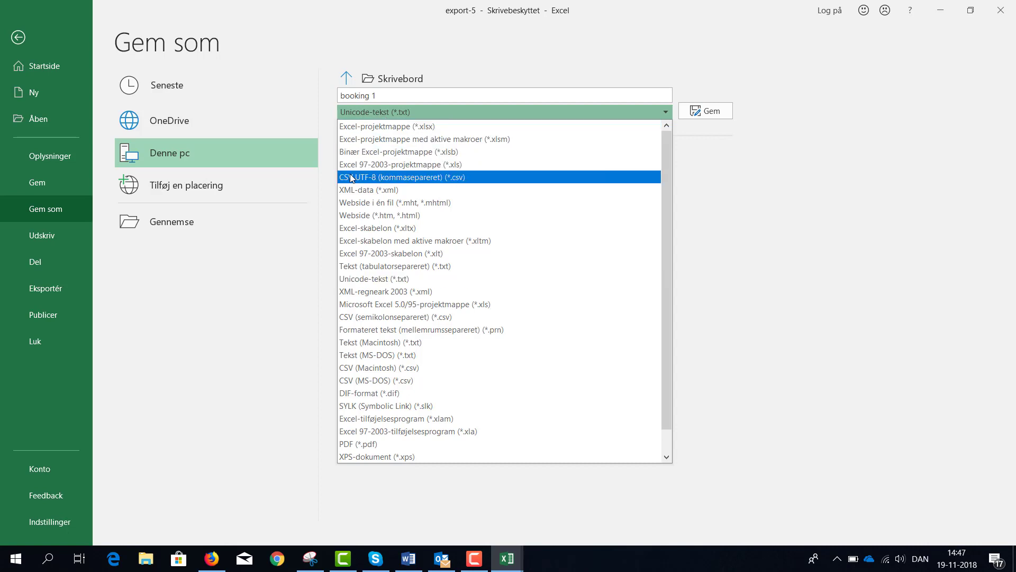
{"action": "left_click", "coordinate": [365, 317]}
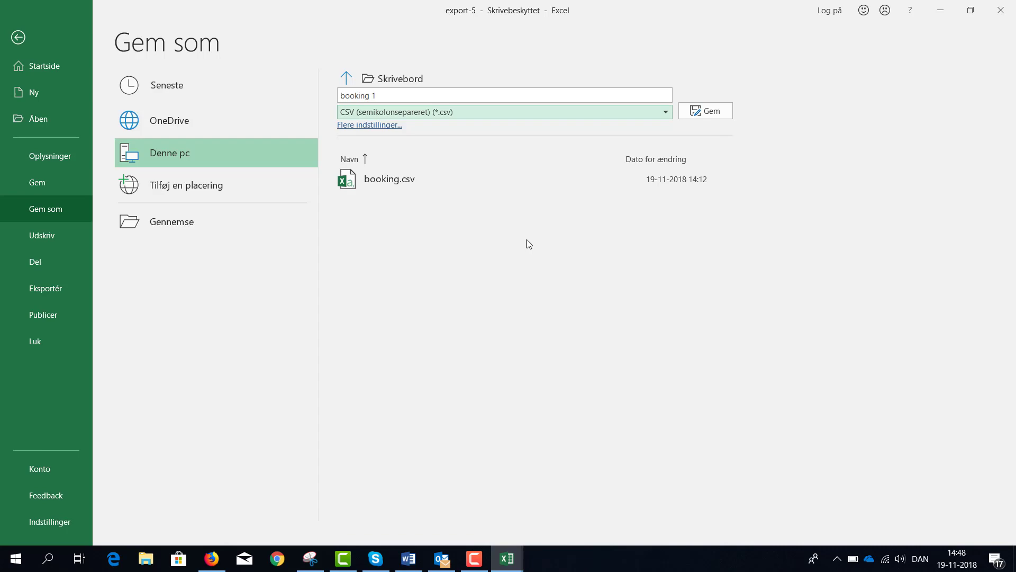
{"action": "left_click", "coordinate": [711, 112]}
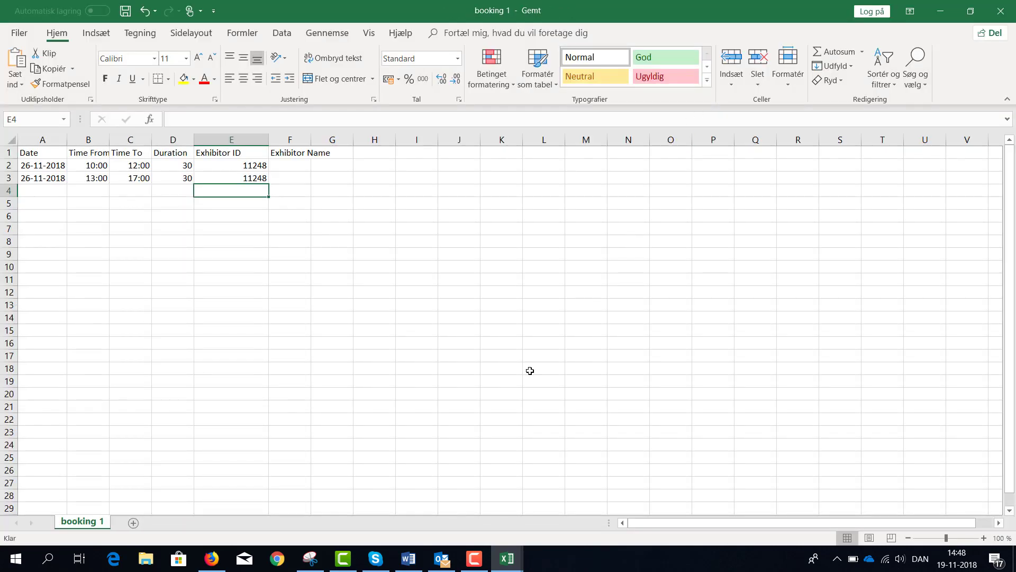
Switch to Eventbuizz in Firefox, start the exhibitors' booking slot import and choose booking 1.csv as the upload file.
{"action": "mouse_move", "coordinate": [212, 558]}
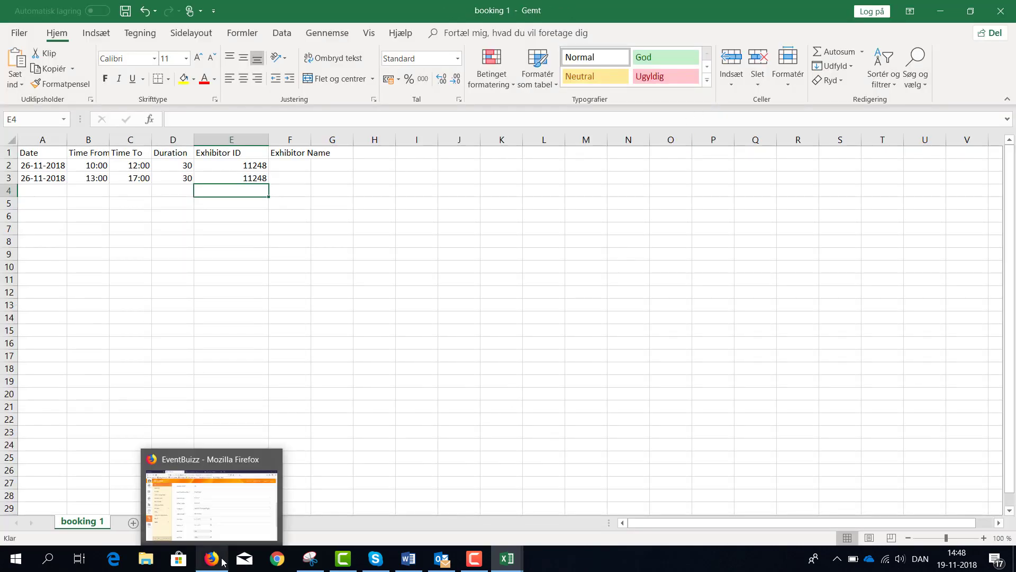
{"action": "left_click", "coordinate": [237, 522]}
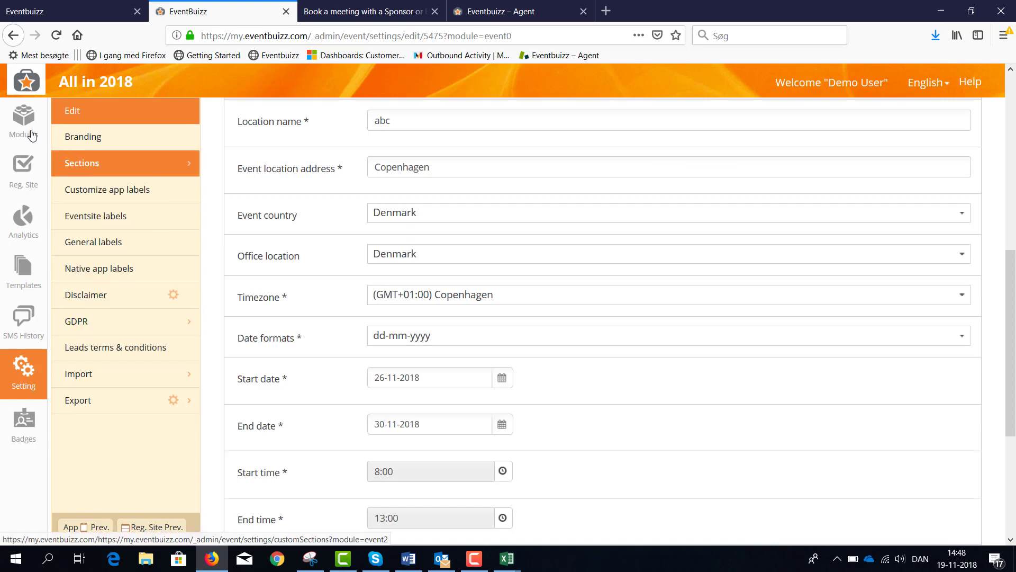
{"action": "left_click", "coordinate": [15, 127]}
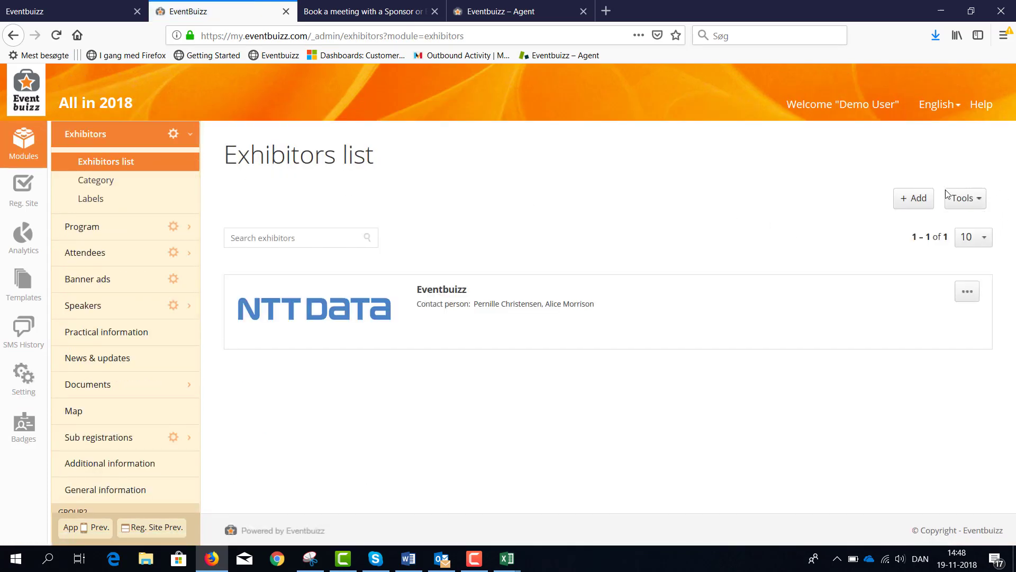
{"action": "left_click", "coordinate": [961, 205]}
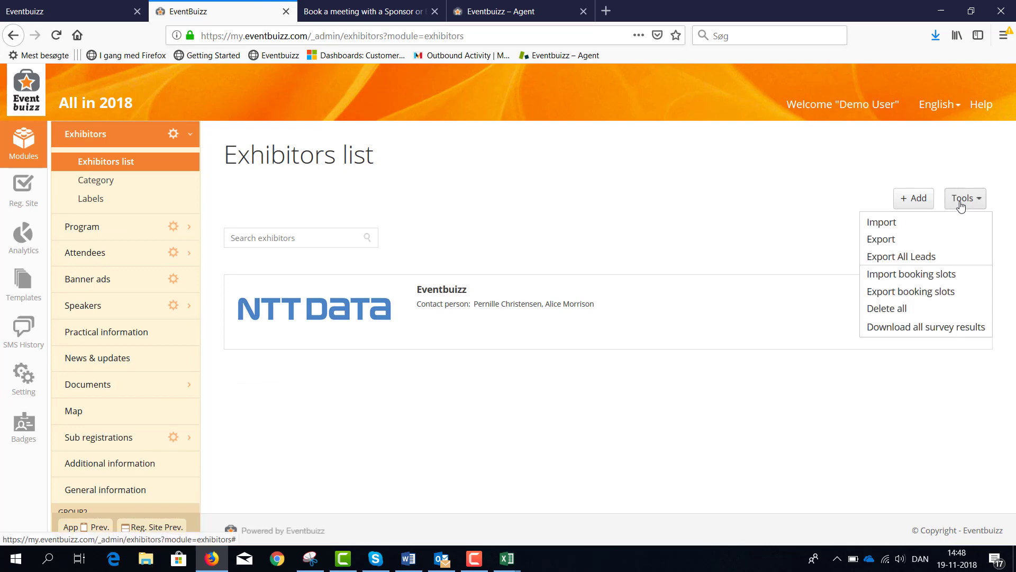
{"action": "left_click", "coordinate": [920, 274]}
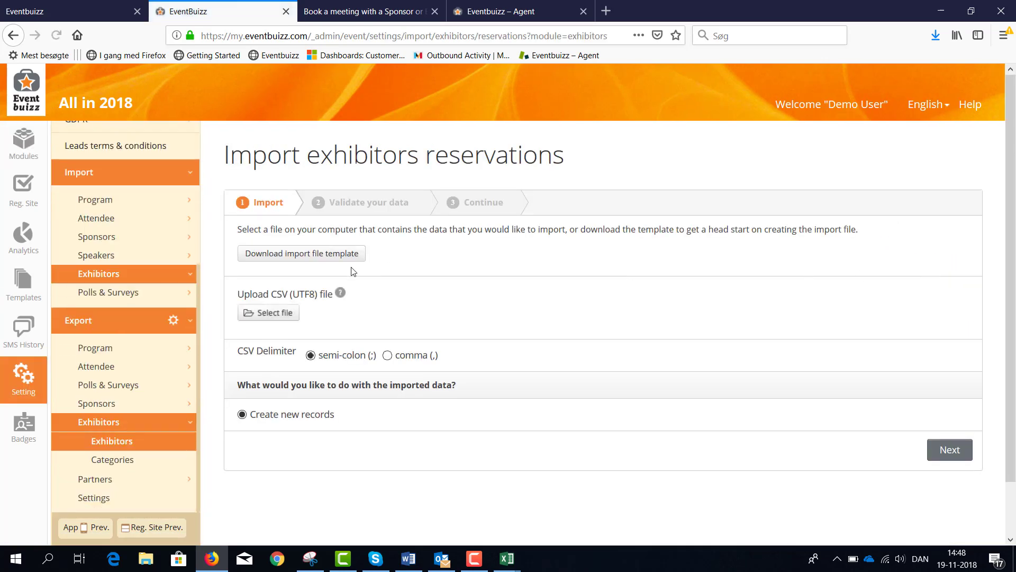
{"action": "left_click", "coordinate": [261, 312]}
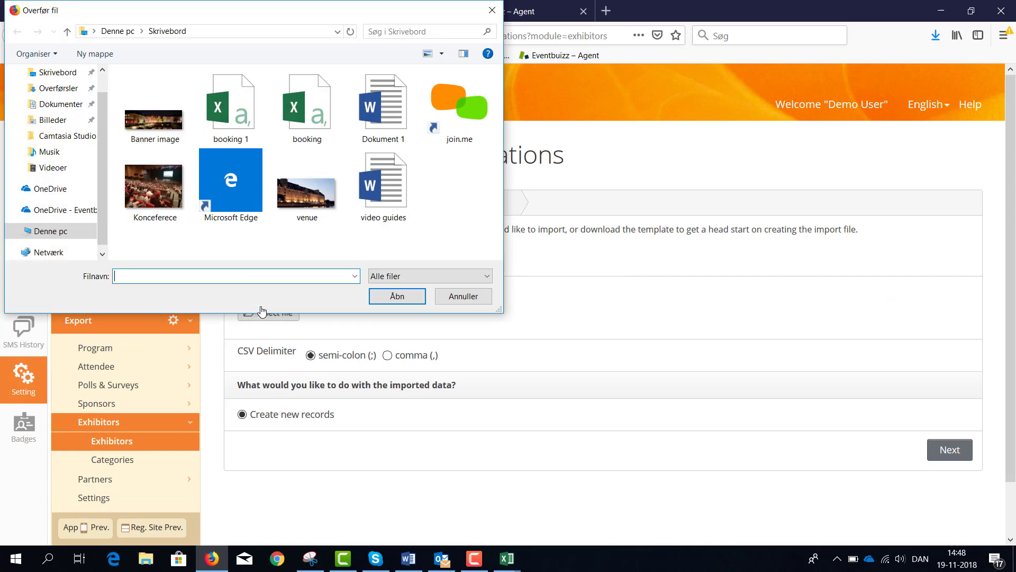
{"action": "double_click", "coordinate": [259, 133]}
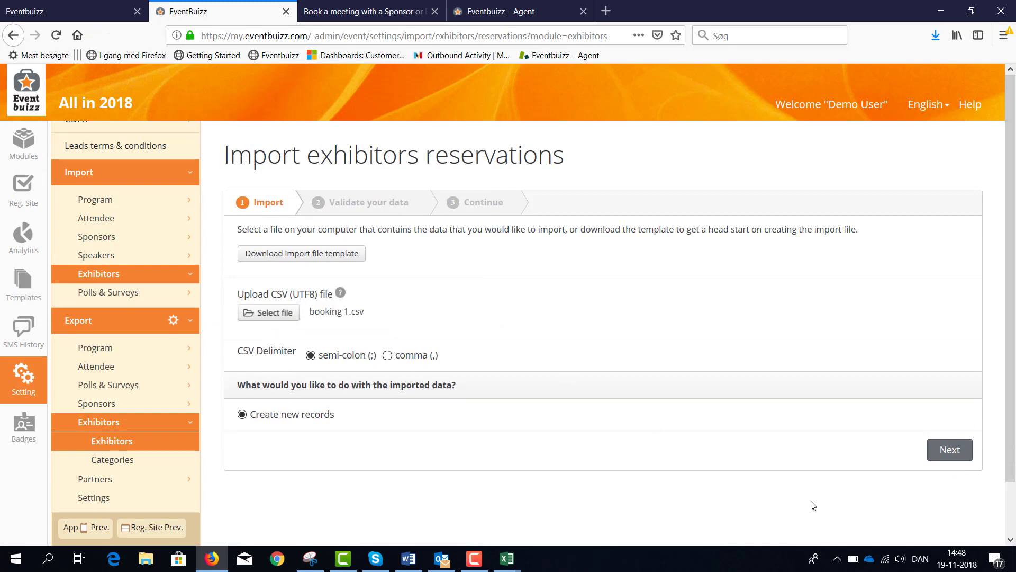
Run the booking slot import as new records with the matched field mappings and finish it.
{"action": "left_click", "coordinate": [950, 450]}
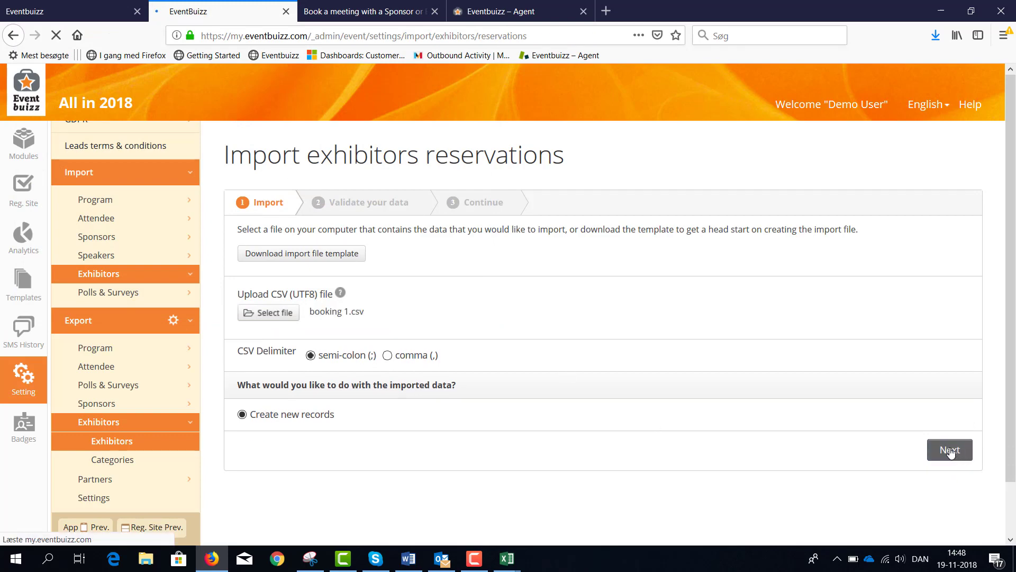
{"action": "scroll", "coordinate": [863, 439], "scroll_direction": "down", "scroll_amount": 3}
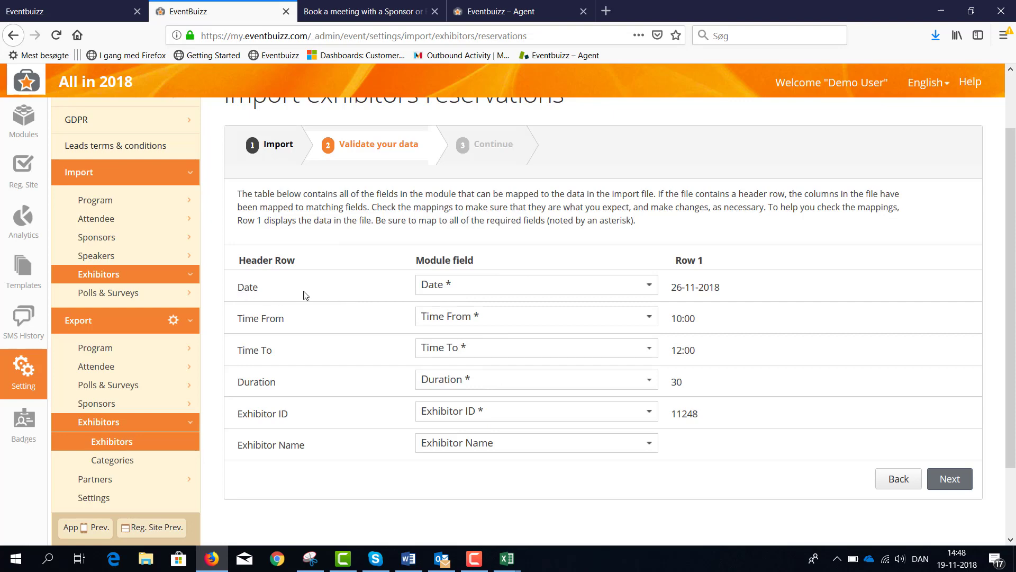
{"action": "left_click", "coordinate": [950, 479]}
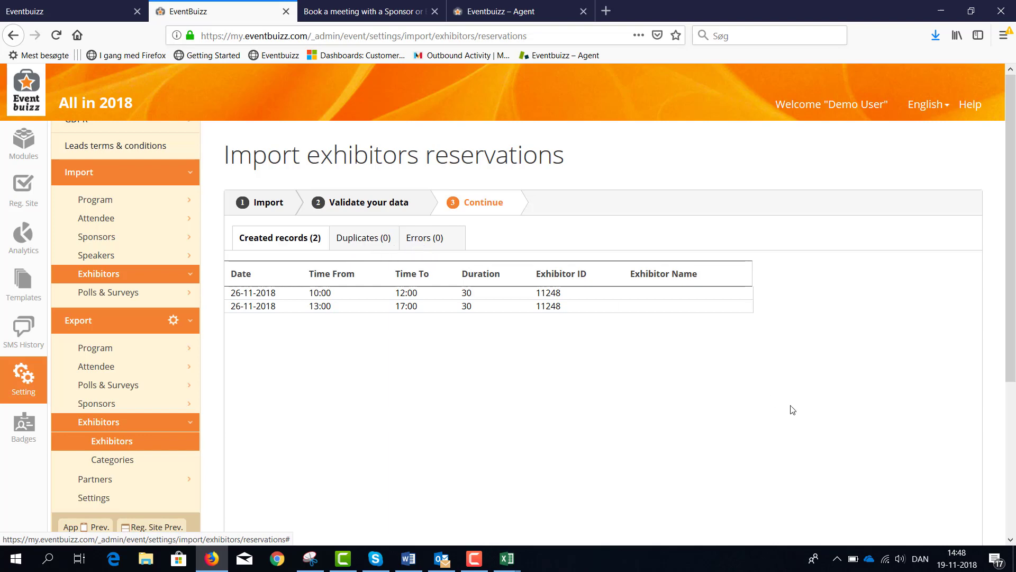
{"action": "scroll", "coordinate": [847, 437], "scroll_direction": "down", "scroll_amount": 5}
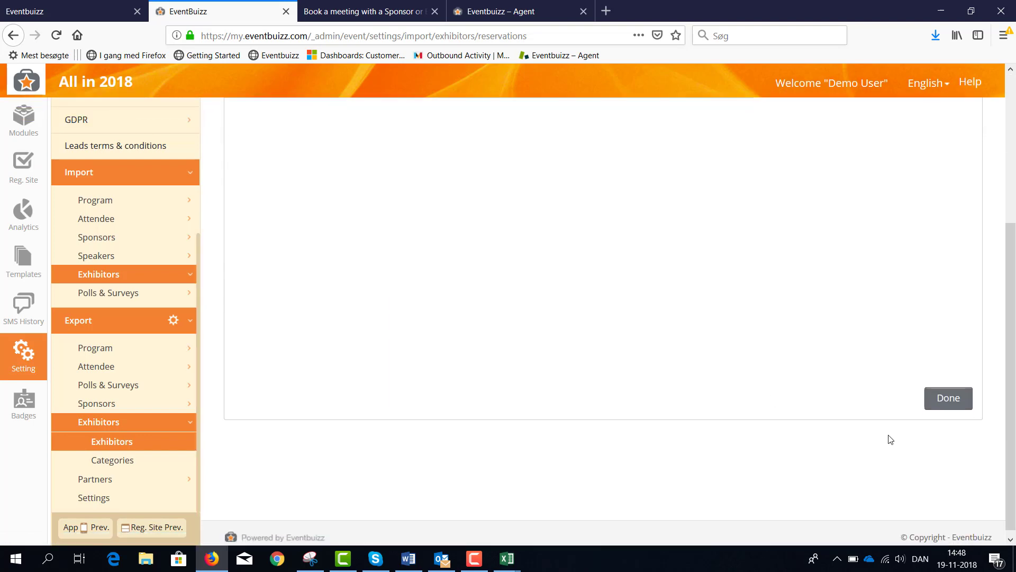
{"action": "left_click", "coordinate": [959, 398]}
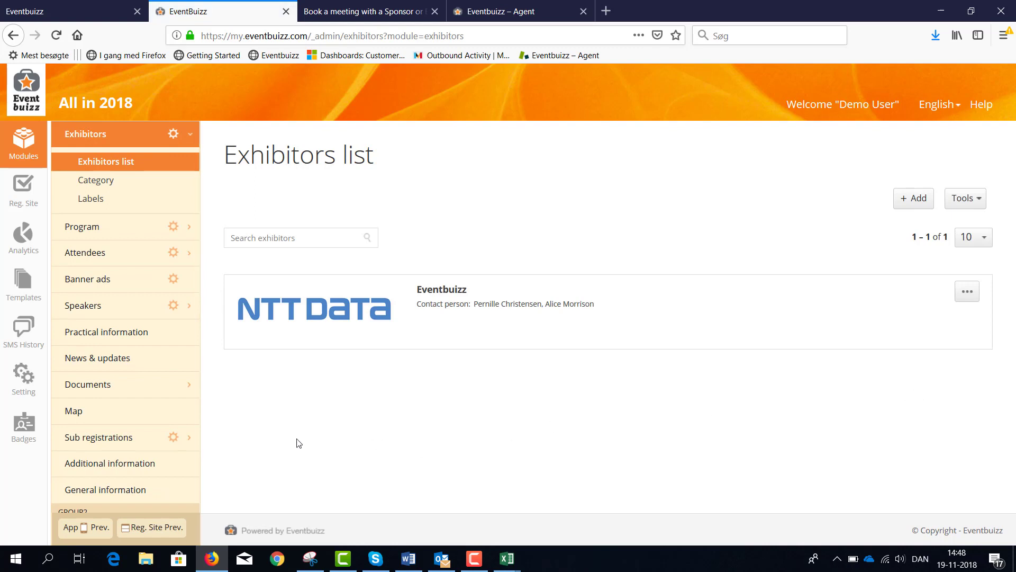
Open the mobile app preview and go to the meeting booking of the exhibitor with the NTT DATA logo.
{"action": "left_click", "coordinate": [83, 530]}
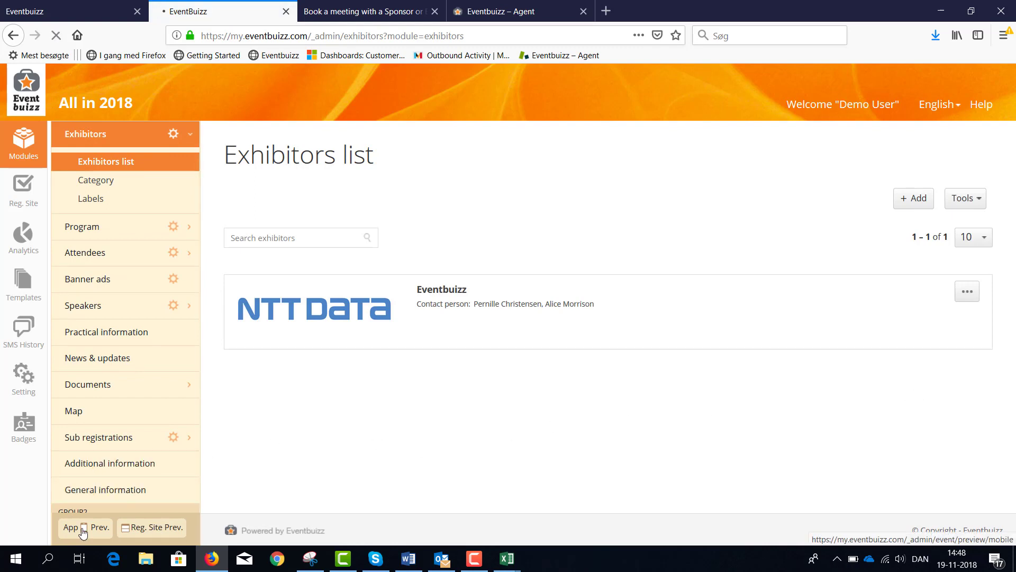
{"action": "scroll", "coordinate": [807, 416], "scroll_direction": "down", "scroll_amount": 1}
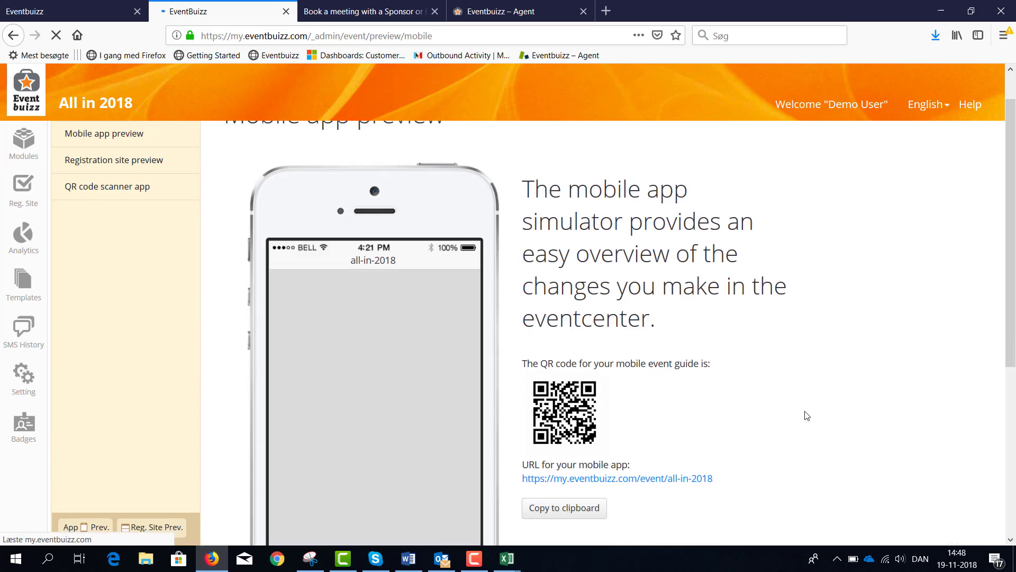
{"action": "scroll", "coordinate": [807, 415], "scroll_direction": "down", "scroll_amount": 3}
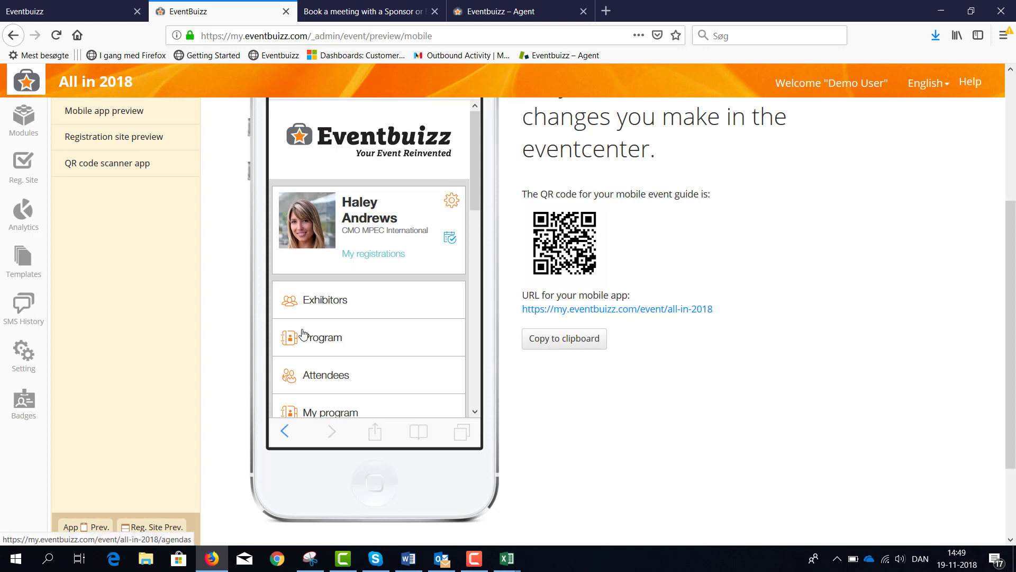
{"action": "left_click", "coordinate": [326, 301]}
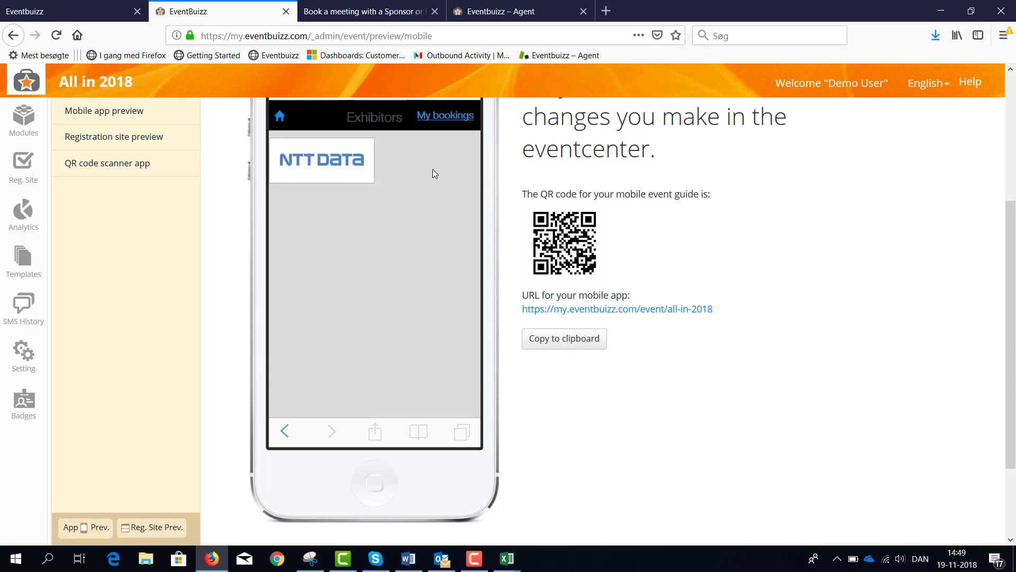
{"action": "left_click", "coordinate": [324, 167]}
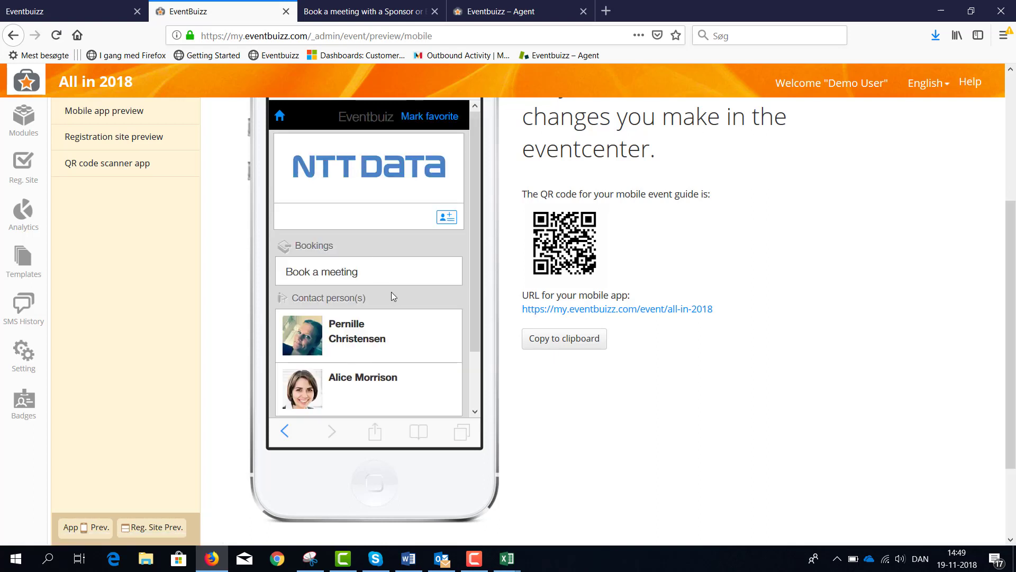
{"action": "left_click", "coordinate": [327, 271]}
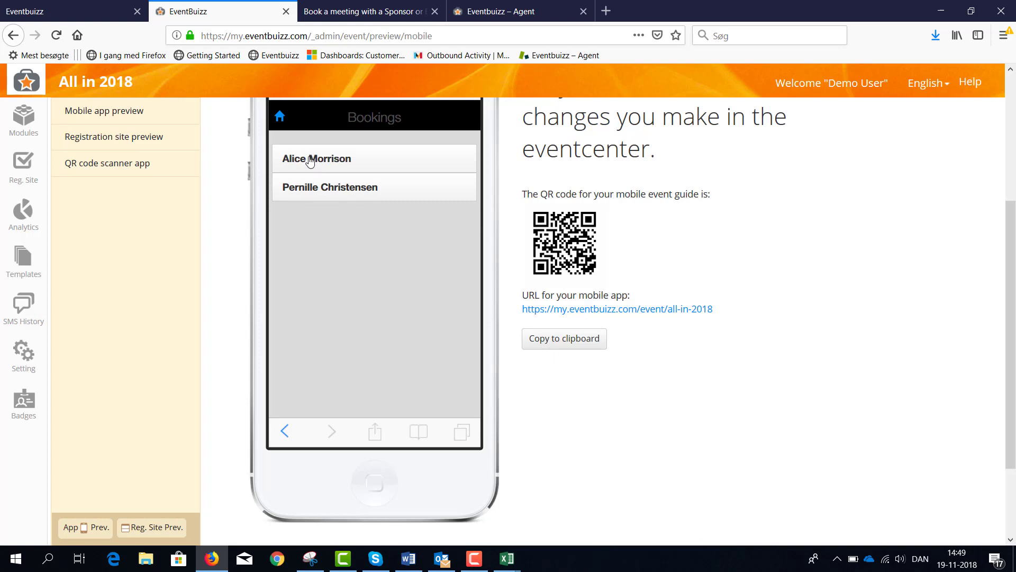
Review the second contact person's slots and reserve 10:00 - 10:30 on 26 November, submitting the note "bcjbdjsdcwdn".
{"action": "left_click", "coordinate": [317, 188]}
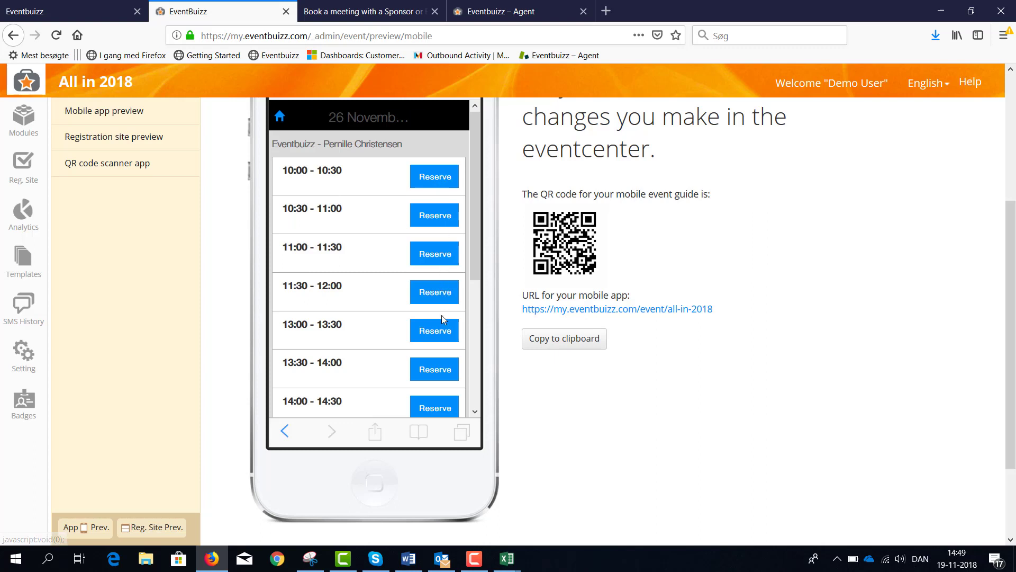
{"action": "scroll", "coordinate": [444, 318], "scroll_direction": "down", "scroll_amount": 2}
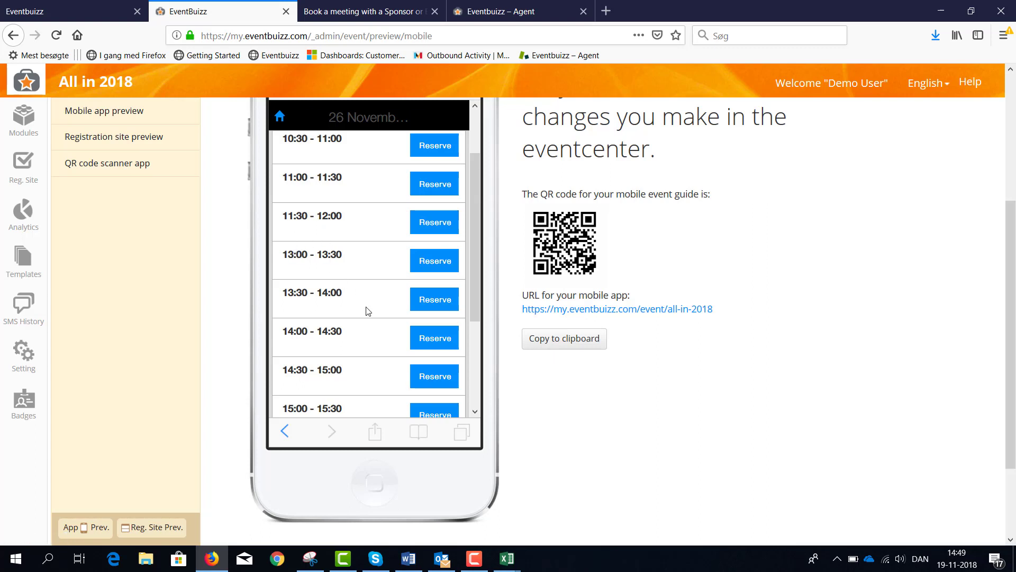
{"action": "scroll", "coordinate": [368, 311], "scroll_direction": "down", "scroll_amount": 5}
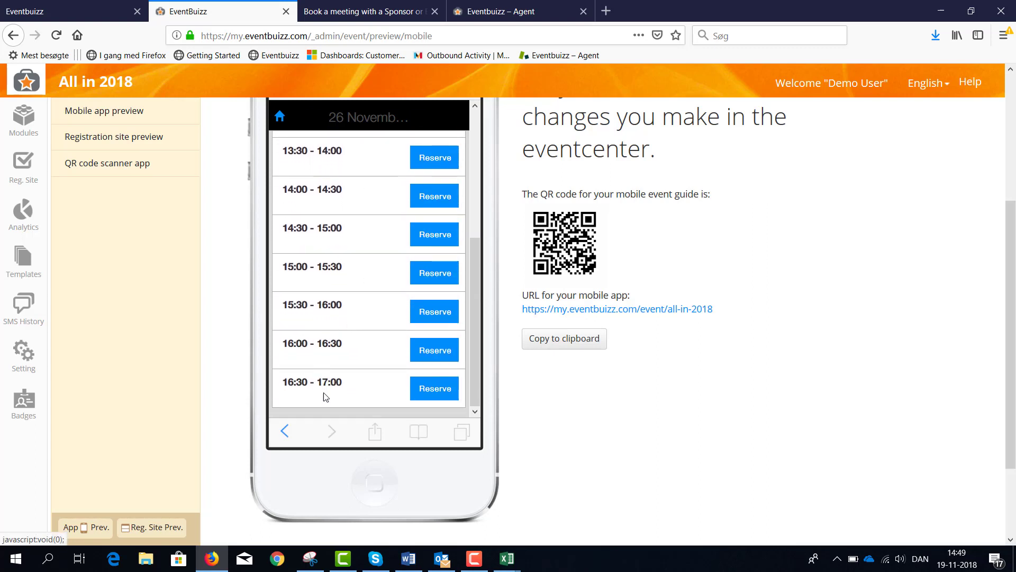
{"action": "scroll", "coordinate": [361, 375], "scroll_direction": "up", "scroll_amount": 5}
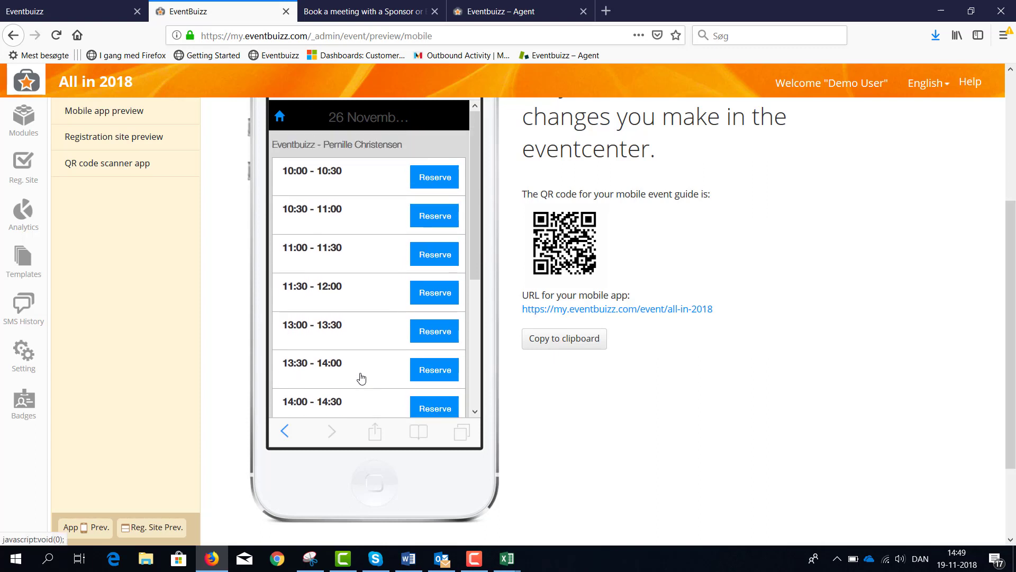
{"action": "left_click", "coordinate": [435, 177]}
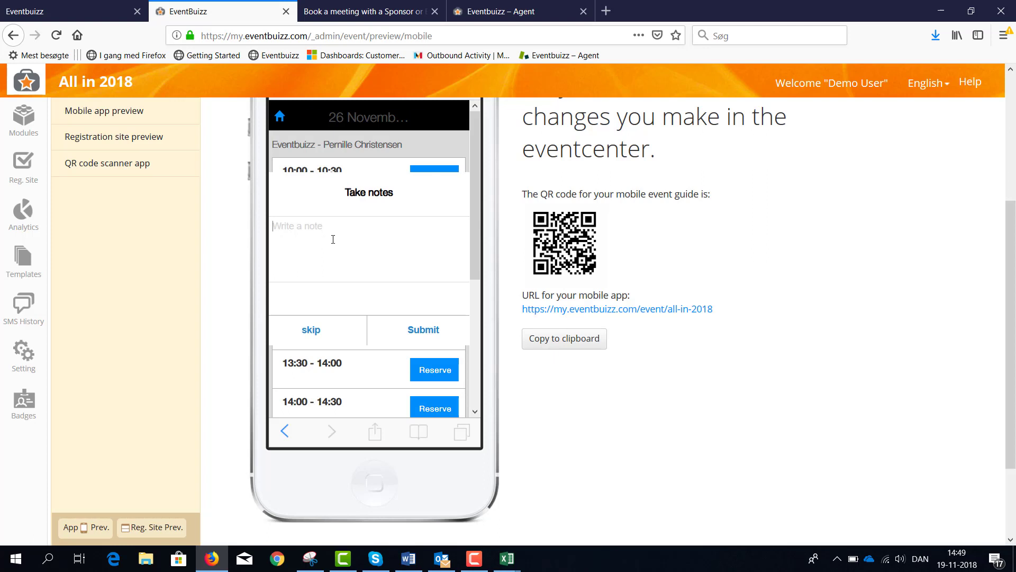
{"action": "type", "text": "bcjbdjsdcwdn"}
{"action": "left_click", "coordinate": [412, 331]}
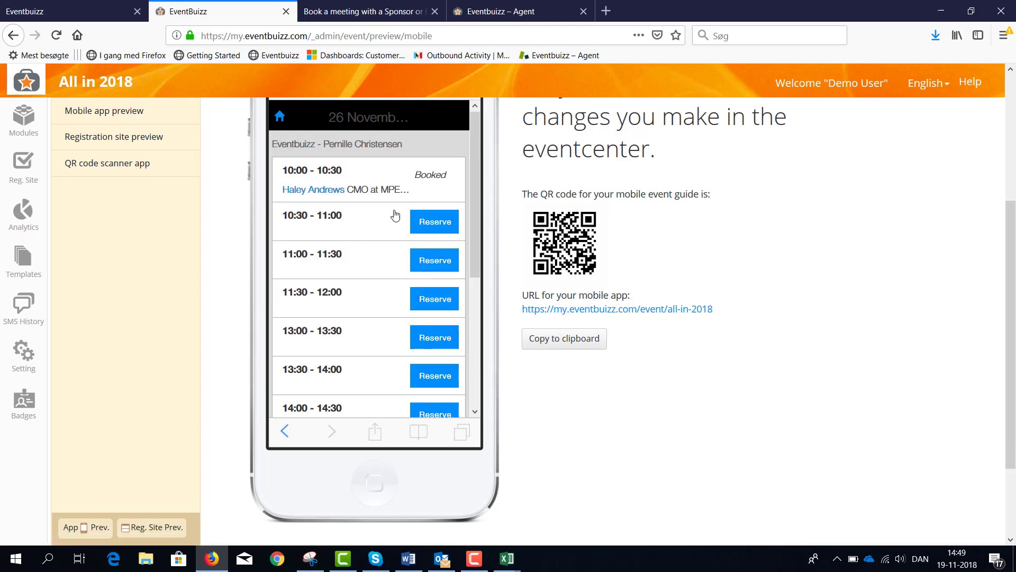
{"action": "left_click_drag", "start_coordinate": [417, 176], "coordinate": [441, 178]}
Open the New booking request email template among the reservation templates and highlight the contact person placeholder in its greeting.
{"action": "left_click", "coordinate": [22, 264]}
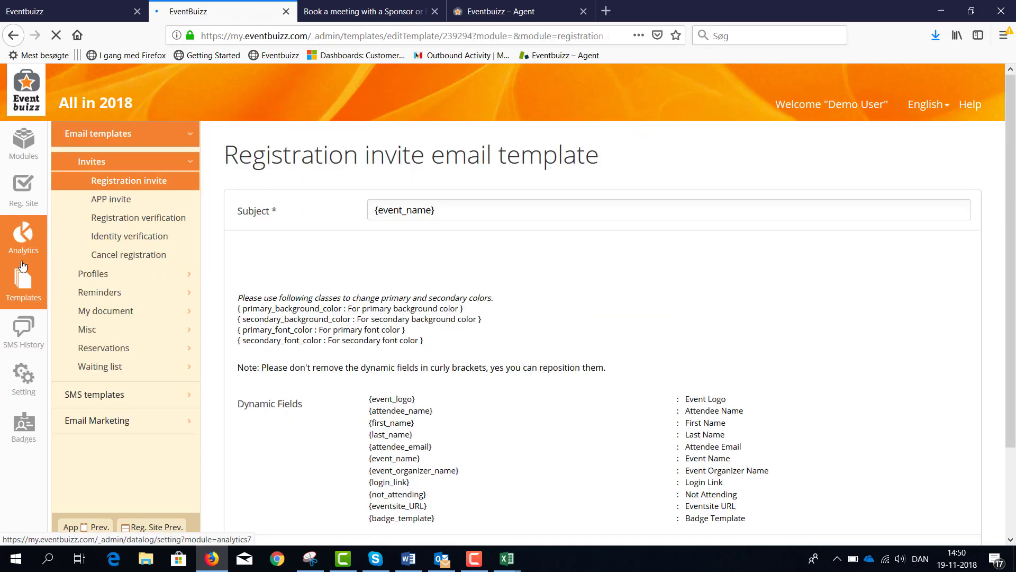
{"action": "left_click", "coordinate": [113, 348]}
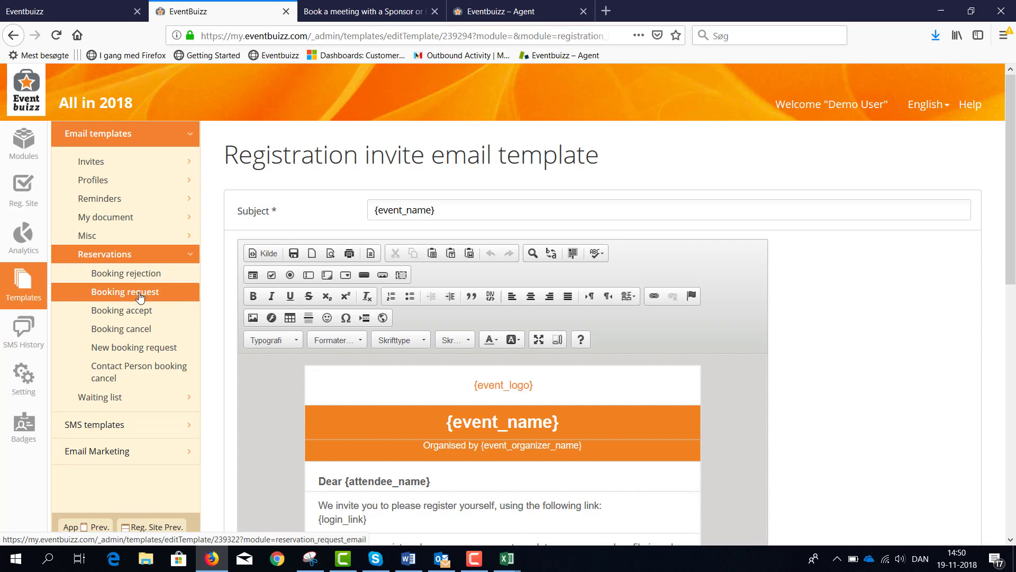
{"action": "left_click", "coordinate": [131, 351]}
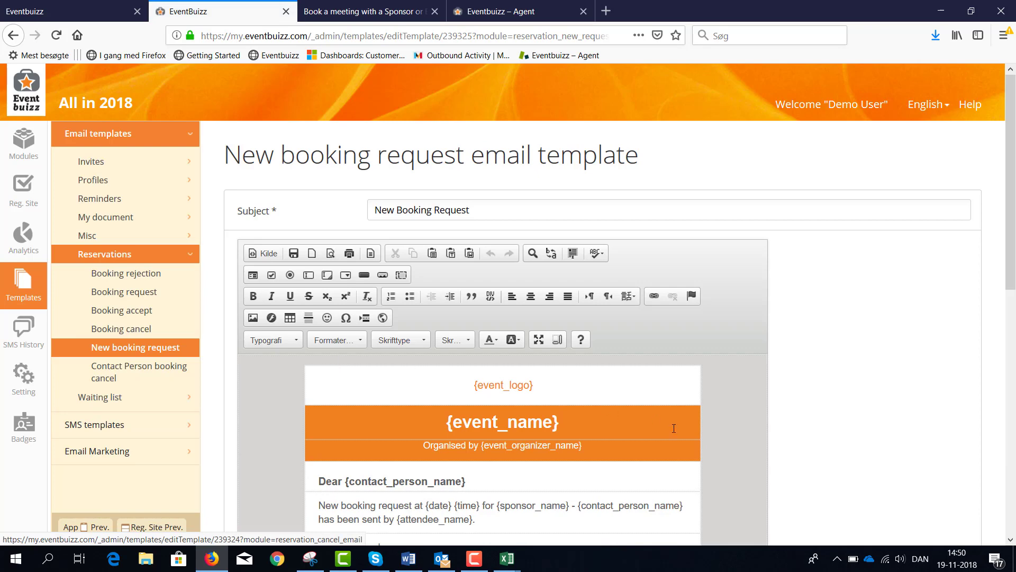
{"action": "scroll", "coordinate": [674, 428], "scroll_direction": "down", "scroll_amount": 4}
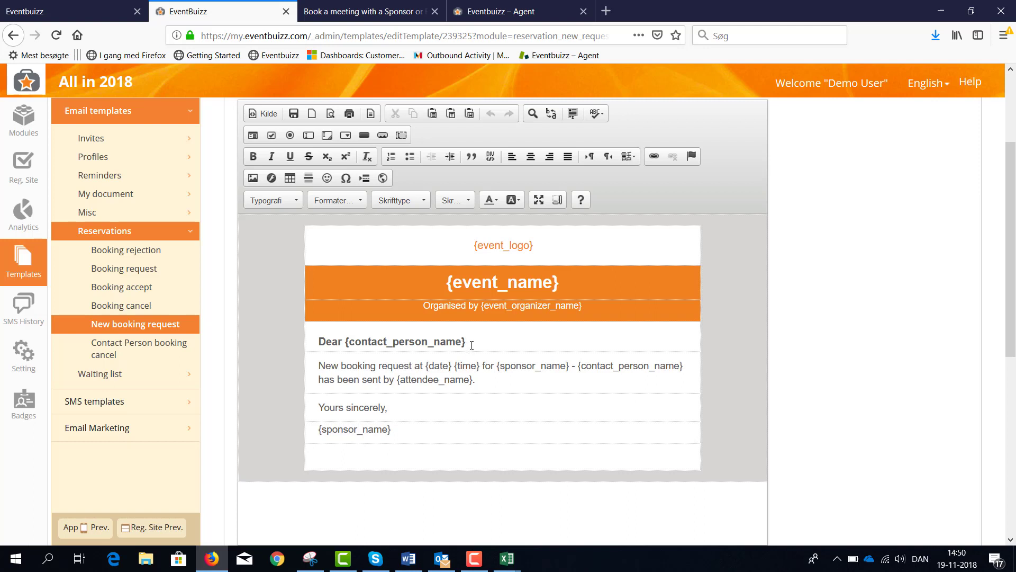
{"action": "left_click_drag", "start_coordinate": [466, 343], "coordinate": [388, 343]}
{"action": "left_click_drag", "start_coordinate": [361, 342], "coordinate": [348, 341]}
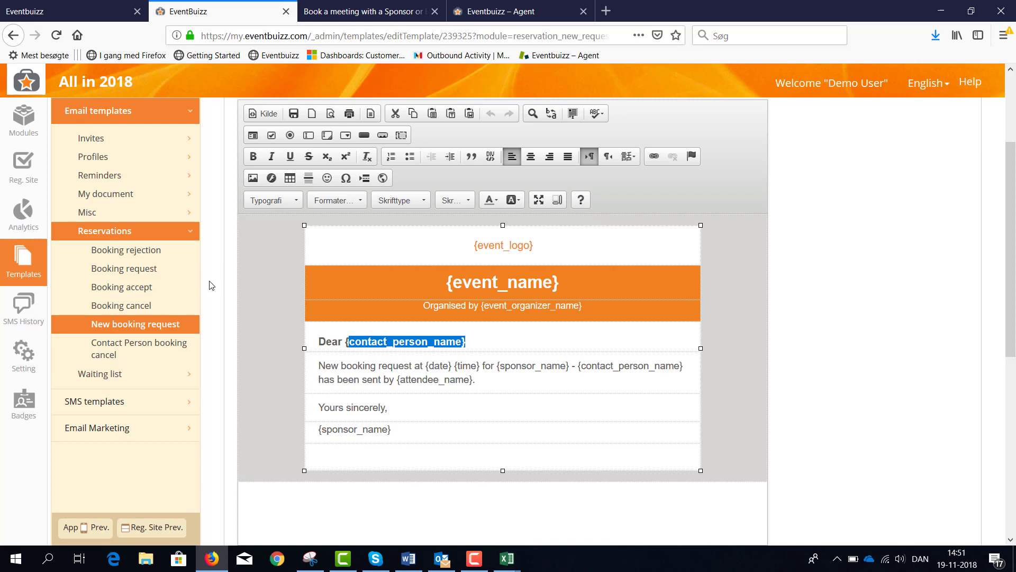
Open the Booking accept email template among the reservation templates and highlight the attendee name placeholder in its greeting.
{"action": "left_click", "coordinate": [134, 292]}
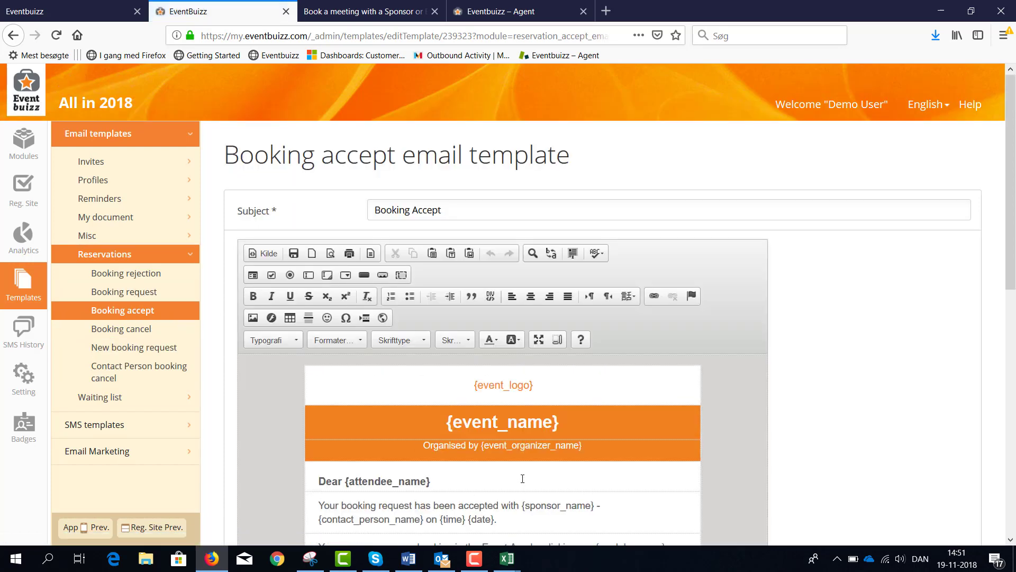
{"action": "scroll", "coordinate": [523, 478], "scroll_direction": "down", "scroll_amount": 3}
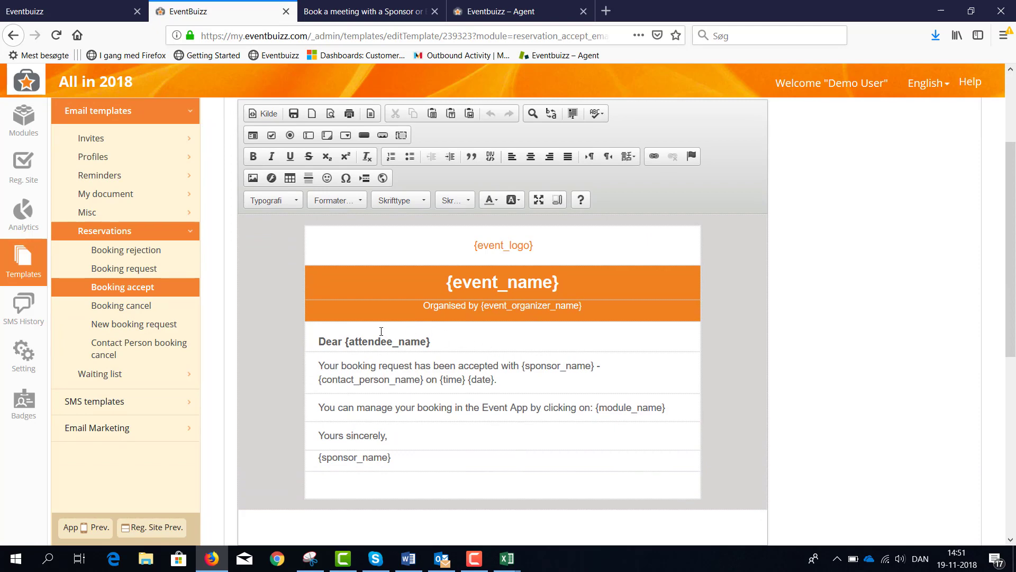
{"action": "left_click_drag", "start_coordinate": [432, 345], "coordinate": [368, 342]}
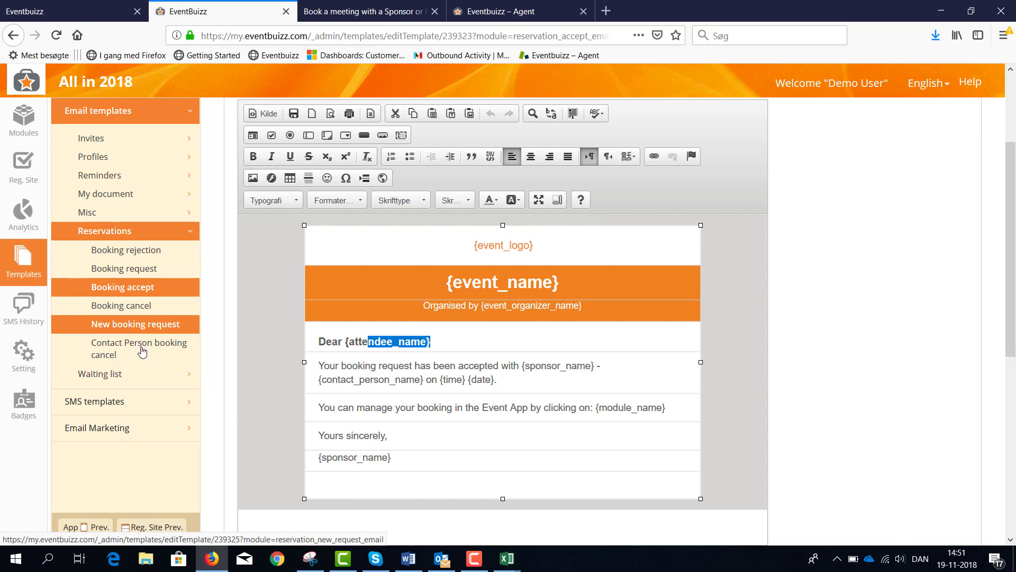
Open the mobile app preview and sign out the current attendee through the profile settings.
{"action": "left_click", "coordinate": [101, 537]}
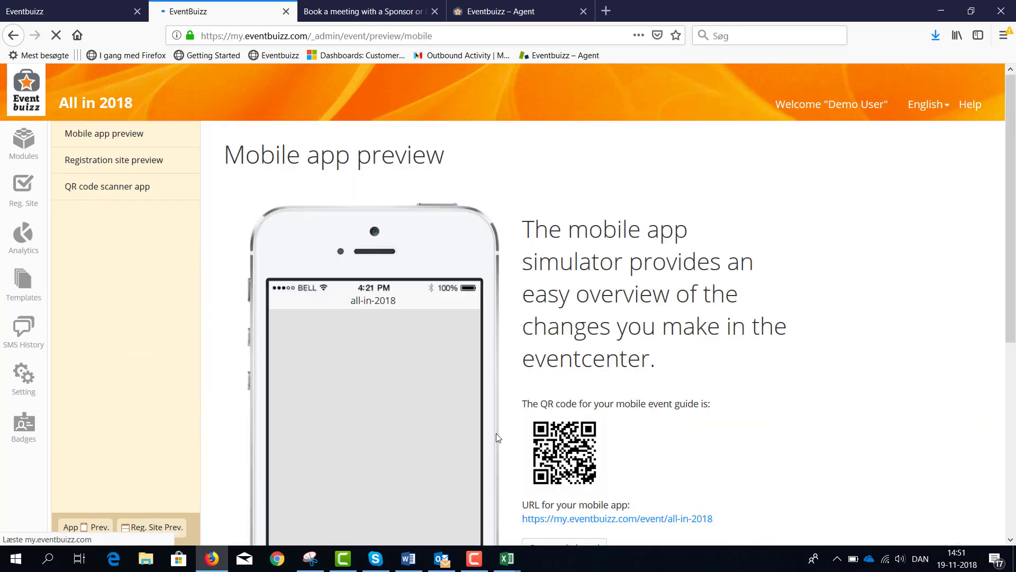
{"action": "scroll", "coordinate": [497, 436], "scroll_direction": "down", "scroll_amount": 2}
{"action": "scroll", "coordinate": [507, 436], "scroll_direction": "down", "scroll_amount": 2}
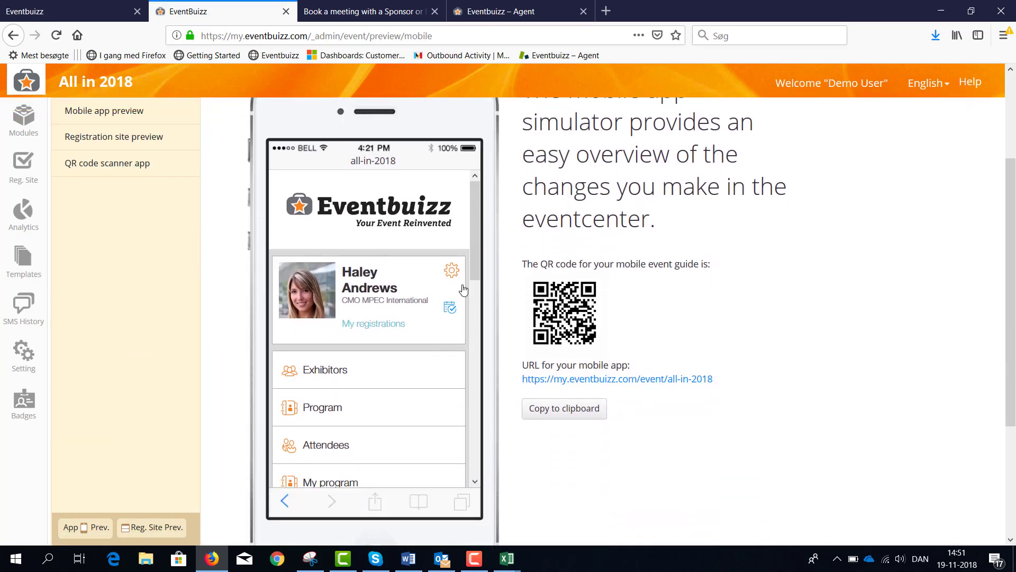
{"action": "left_click", "coordinate": [449, 274]}
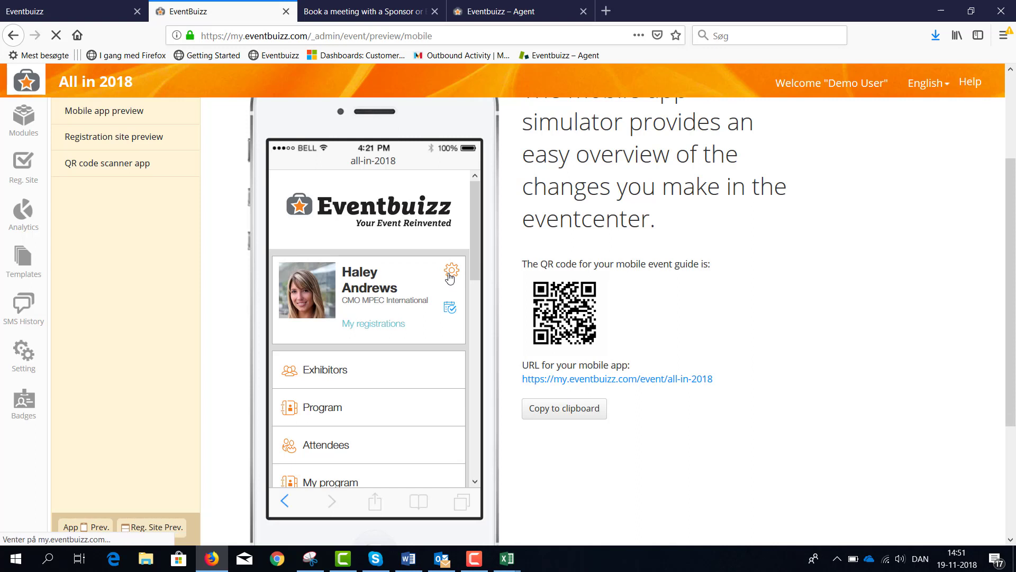
{"action": "left_click", "coordinate": [344, 453]}
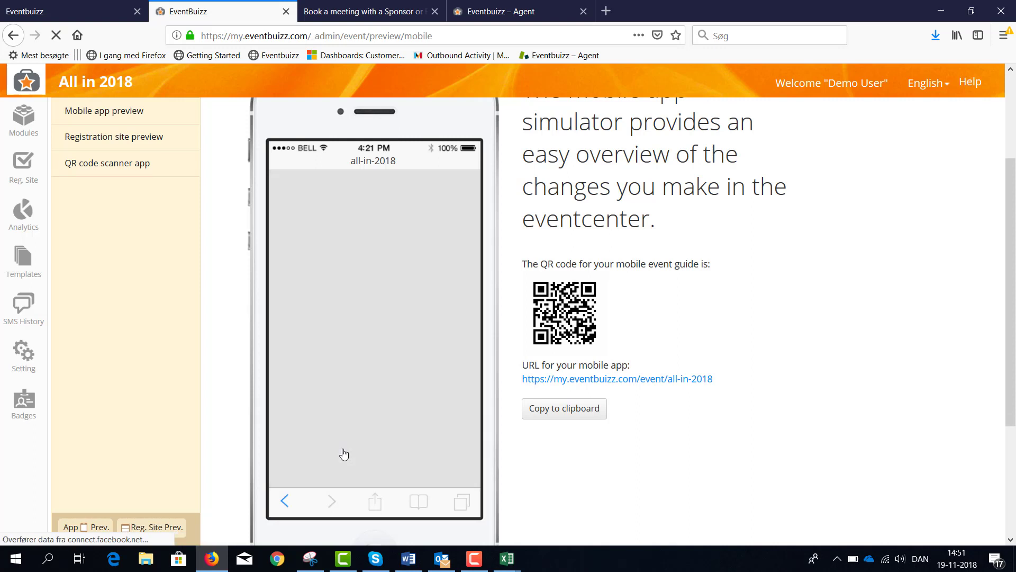
Sign in to the previewed event app with the exhibitor contact person's e-mail.
{"action": "left_click", "coordinate": [342, 306]}
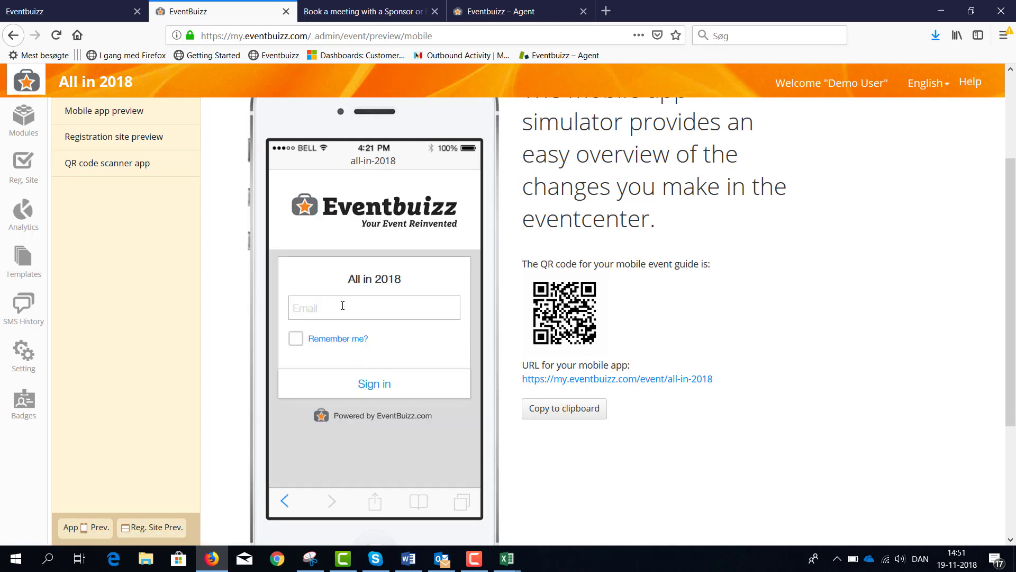
{"action": "type", "text": "pch"}
{"action": "left_click", "coordinate": [344, 326]}
{"action": "left_click", "coordinate": [369, 383]}
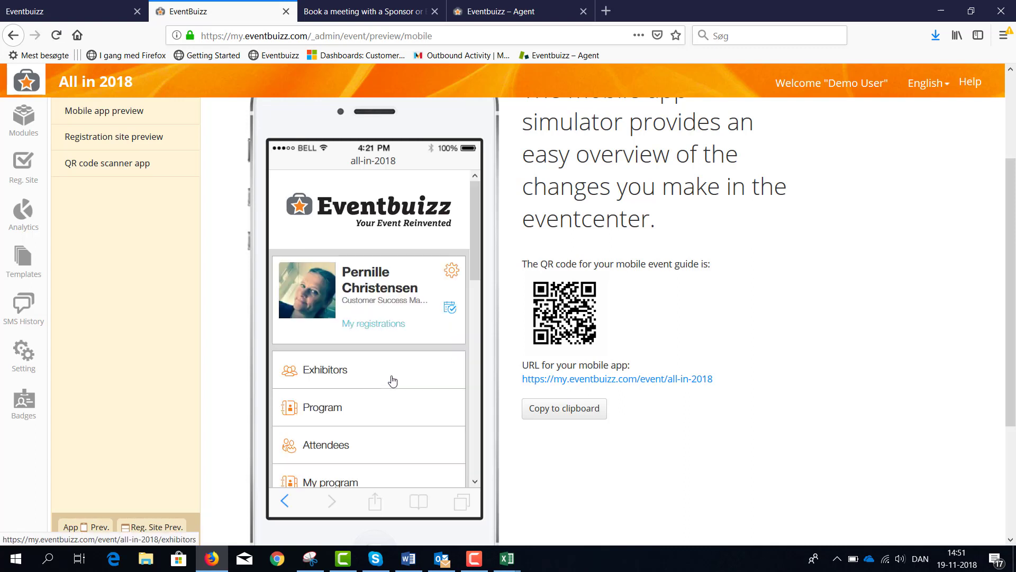
In the contact person's booking calendar, view the profile of the attendee booked at 10:00 - 10:30, then return to the app's home page.
{"action": "left_click", "coordinate": [451, 309]}
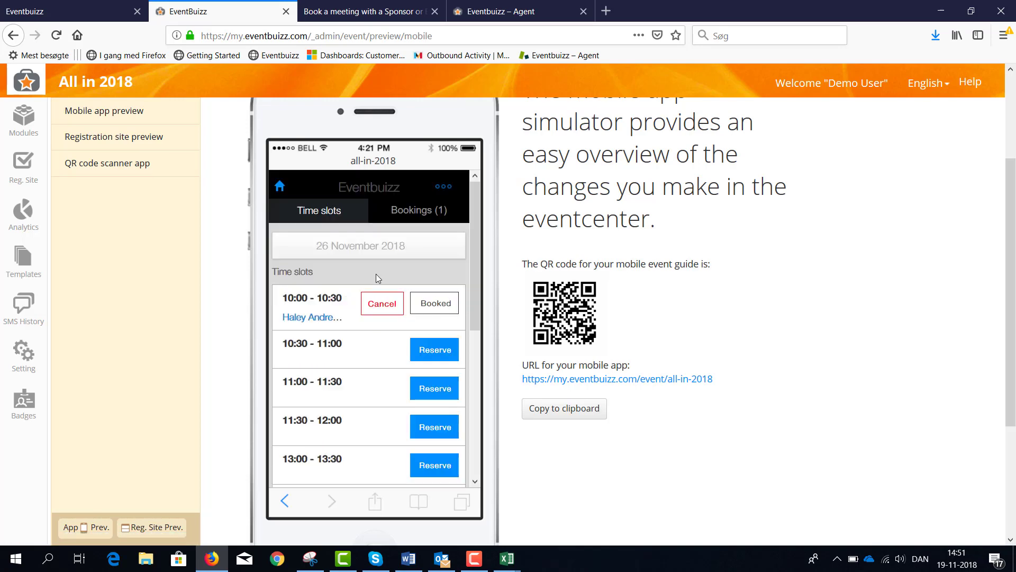
{"action": "left_click", "coordinate": [278, 188]}
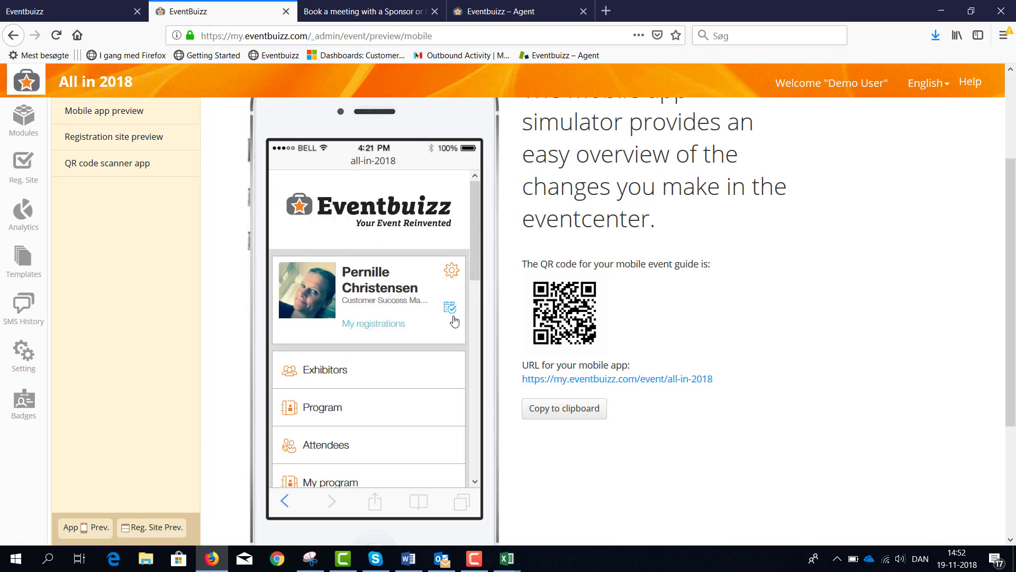
{"action": "left_click", "coordinate": [451, 311]}
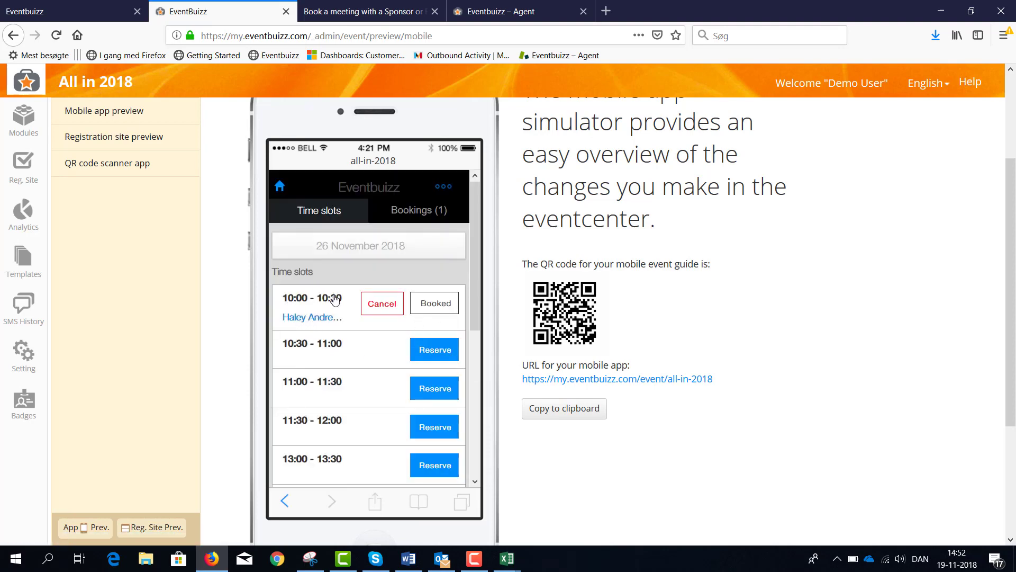
{"action": "left_click", "coordinate": [316, 321]}
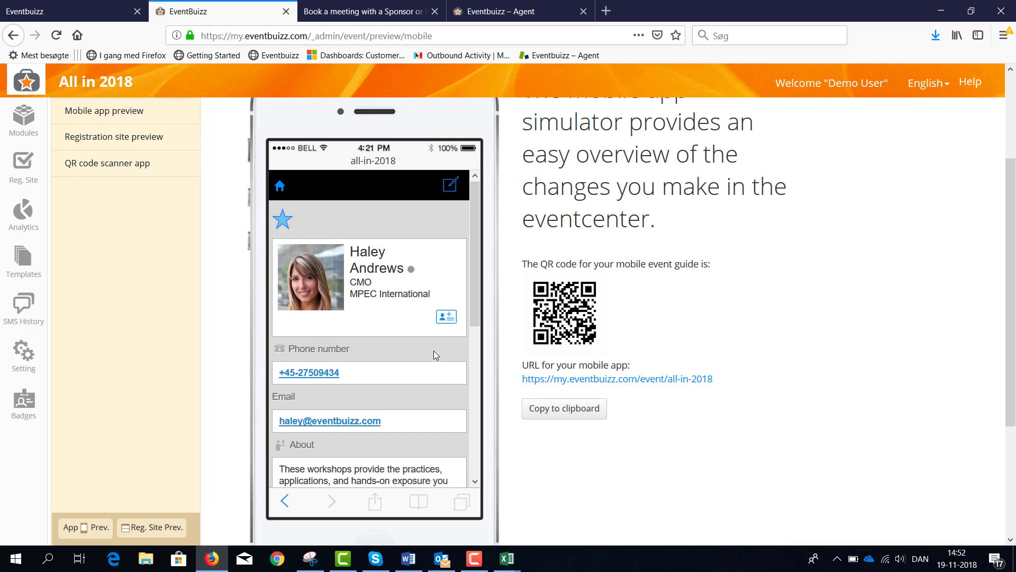
{"action": "scroll", "coordinate": [433, 350], "scroll_direction": "down", "scroll_amount": 5}
{"action": "scroll", "coordinate": [433, 355], "scroll_direction": "down", "scroll_amount": 3}
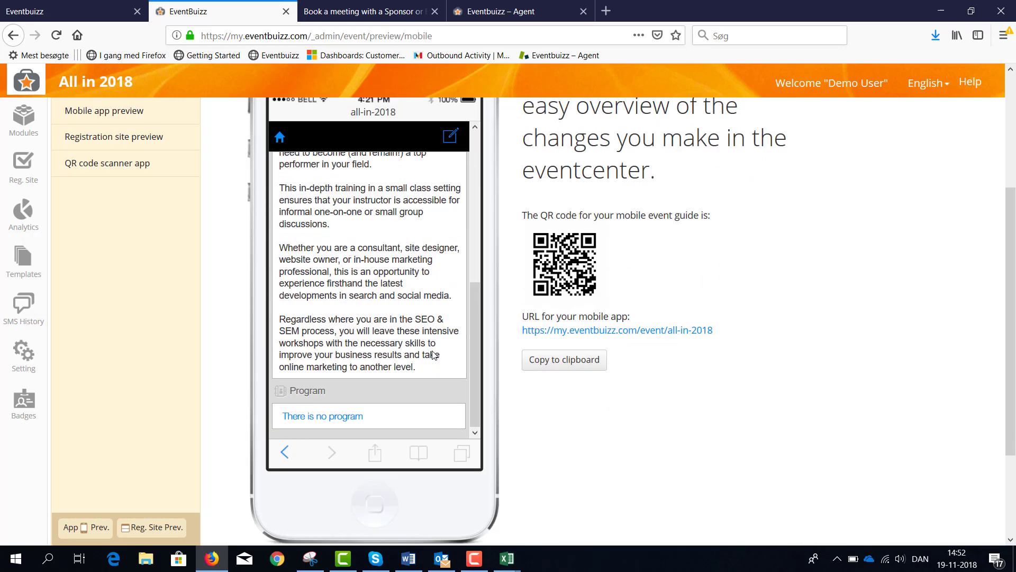
{"action": "scroll", "coordinate": [434, 355], "scroll_direction": "up", "scroll_amount": 4}
{"action": "left_click", "coordinate": [281, 328]}
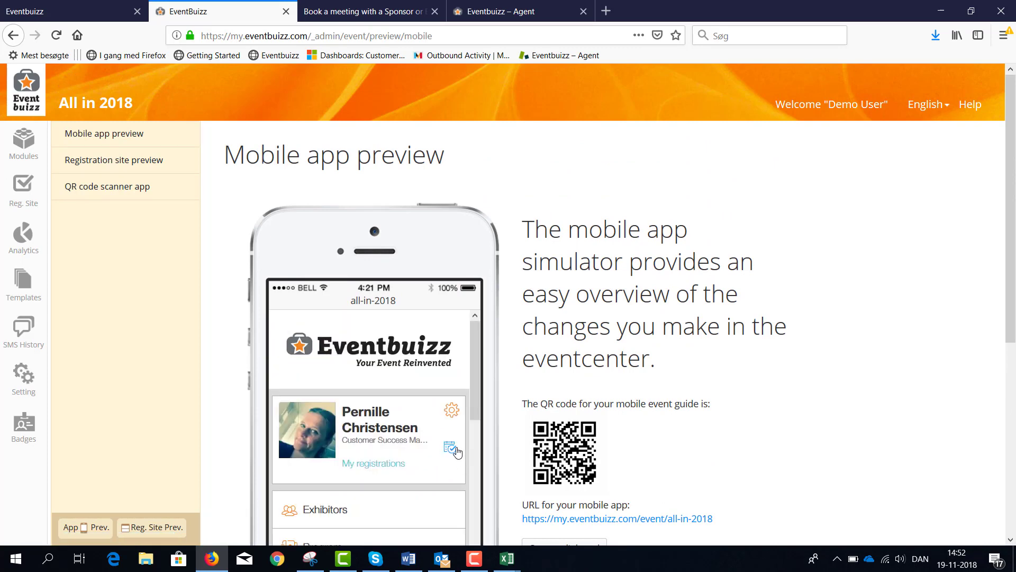
Reopen the contact person's booking calendar and review the time slots for 26 November 2018.
{"action": "left_click", "coordinate": [449, 450]}
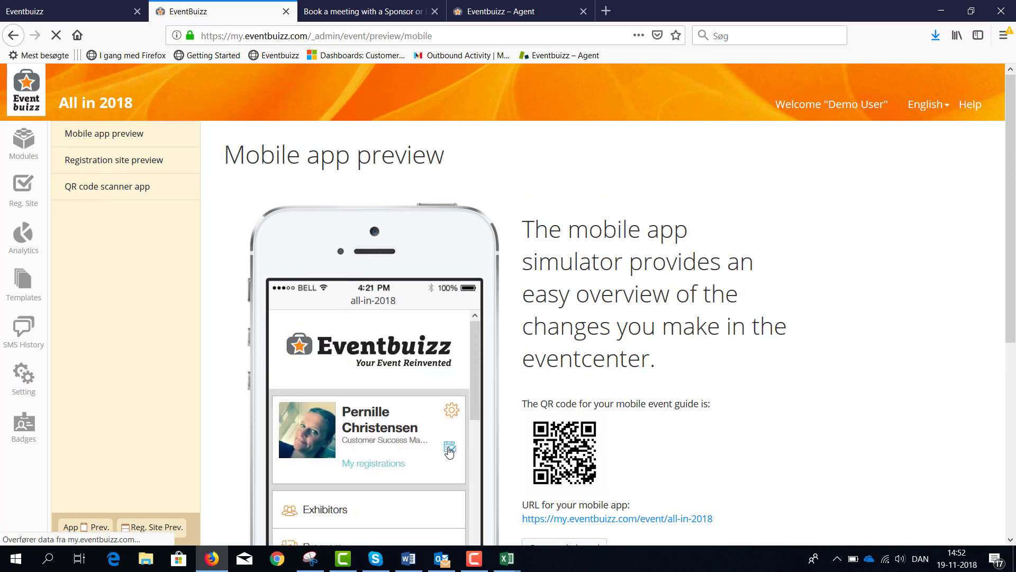
{"action": "scroll", "coordinate": [450, 468], "scroll_direction": "down", "scroll_amount": 1}
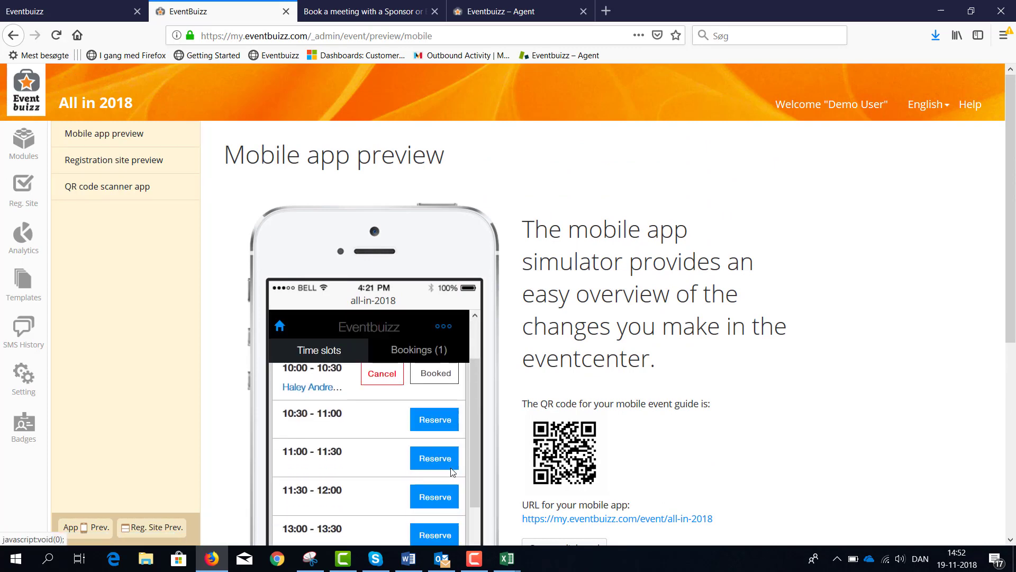
{"action": "scroll", "coordinate": [442, 458], "scroll_direction": "up", "scroll_amount": 1}
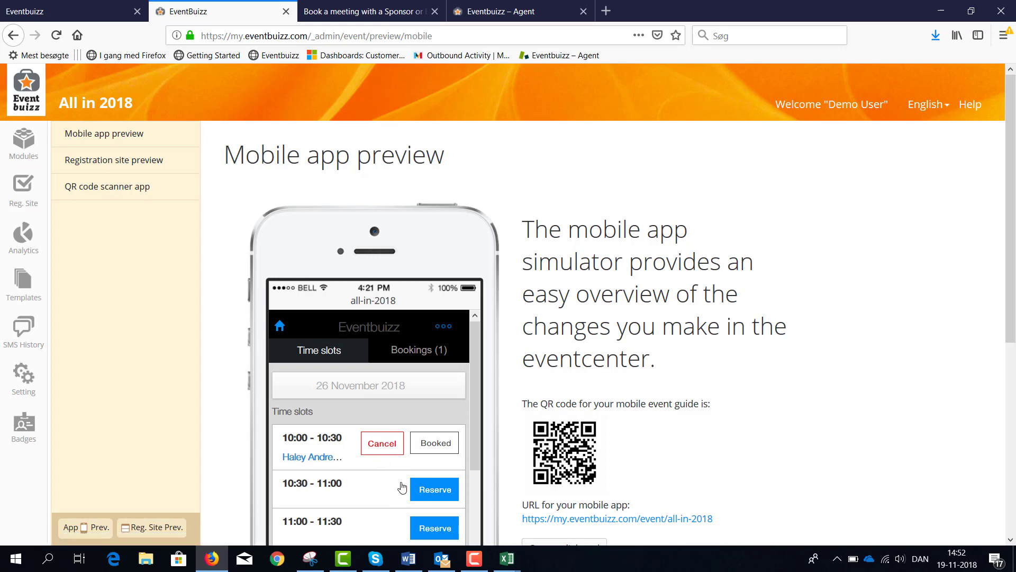
{"action": "scroll", "coordinate": [398, 485], "scroll_direction": "down", "scroll_amount": 4}
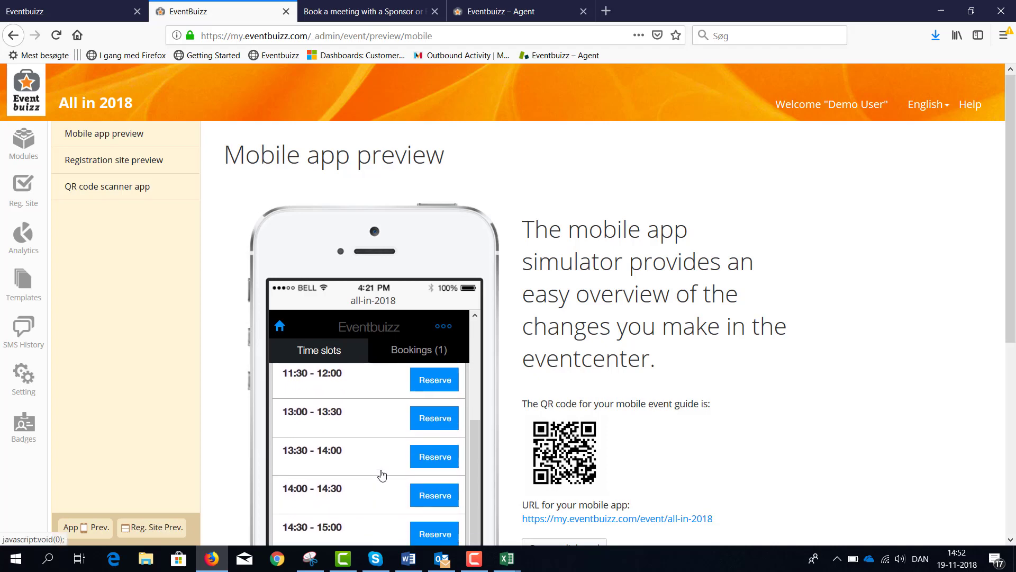
{"action": "scroll", "coordinate": [382, 473], "scroll_direction": "up", "scroll_amount": 5}
Check the contact person's bookings overview, go back to the time slots and reveal the Canceled booking logs option.
{"action": "left_click", "coordinate": [413, 352]}
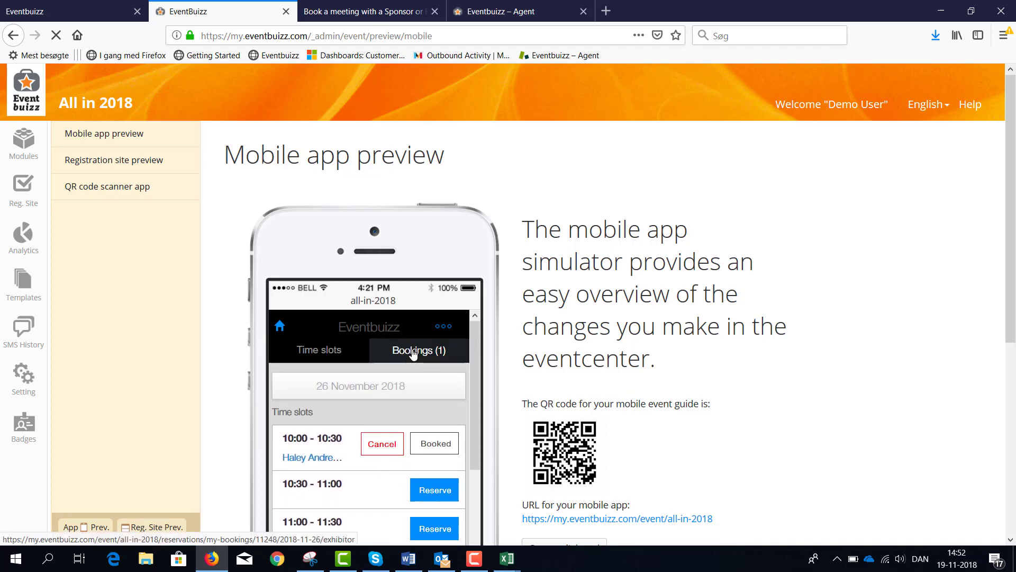
{"action": "scroll", "coordinate": [422, 498], "scroll_direction": "down", "scroll_amount": 2}
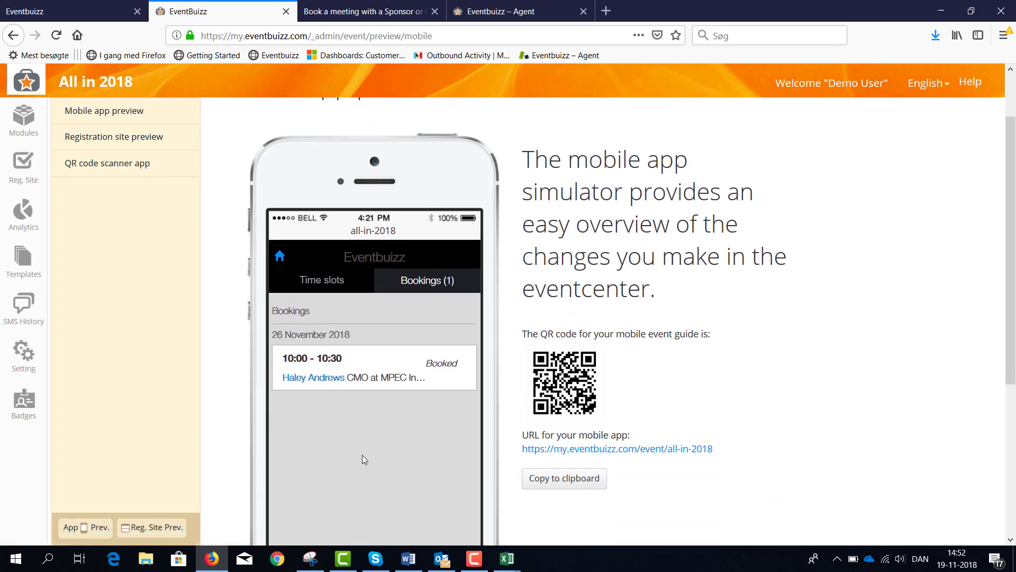
{"action": "left_click", "coordinate": [330, 286]}
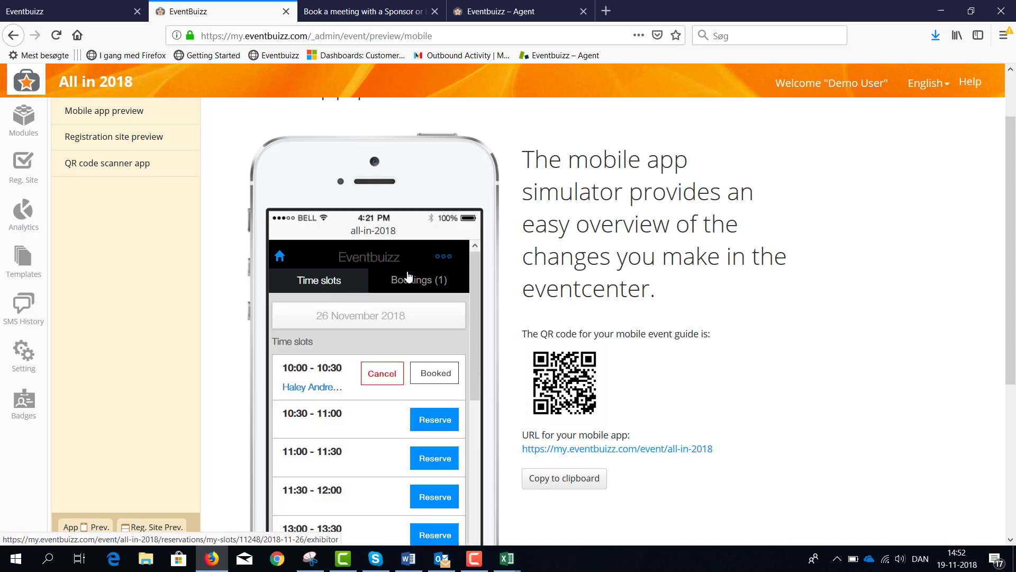
{"action": "left_click", "coordinate": [444, 259]}
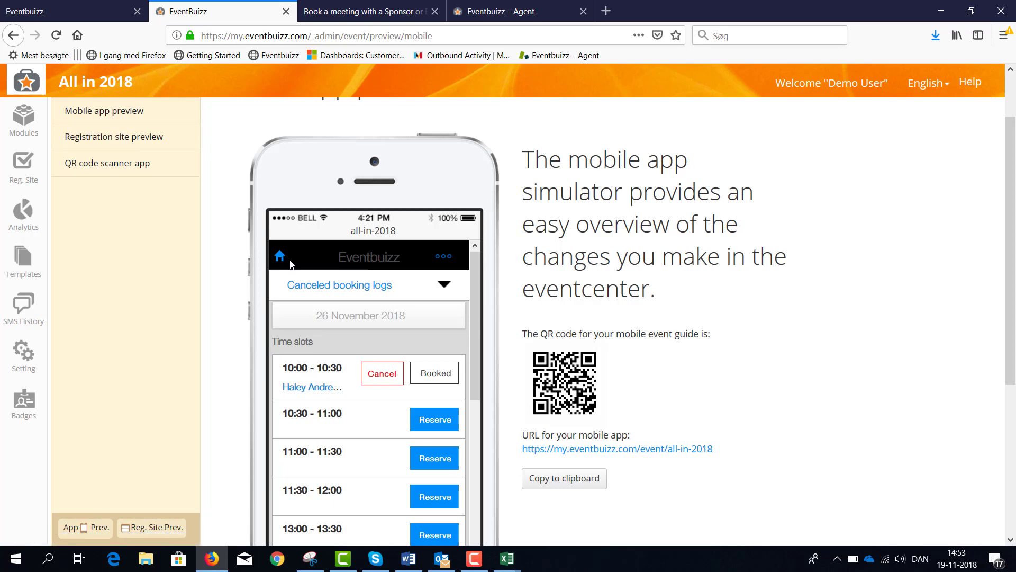
Switch to the support article on booking a meeting with a sponsor or exhibitor and review its list of booking emails.
{"action": "left_click", "coordinate": [344, 16]}
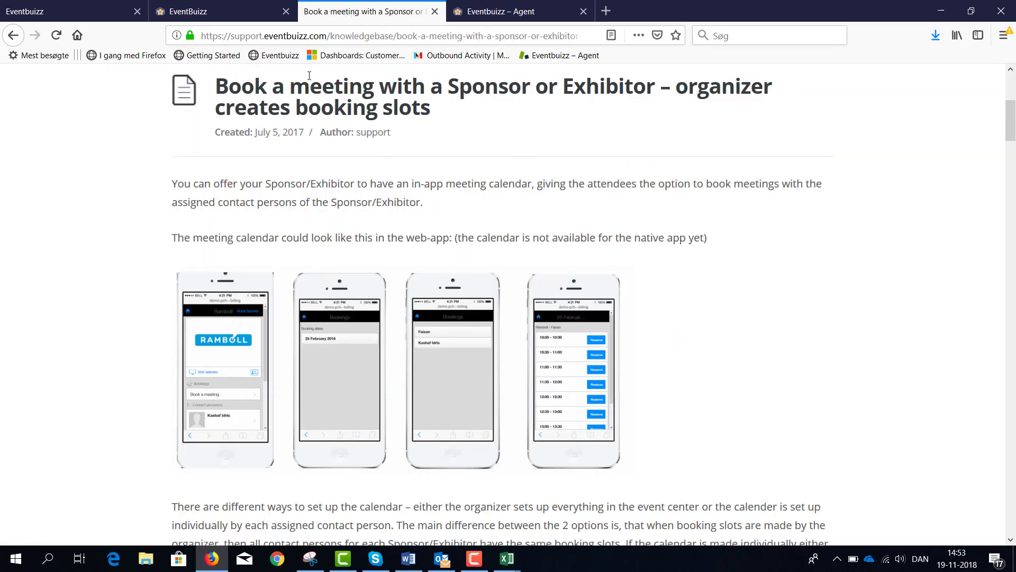
{"action": "scroll", "coordinate": [533, 319], "scroll_direction": "down", "scroll_amount": 15}
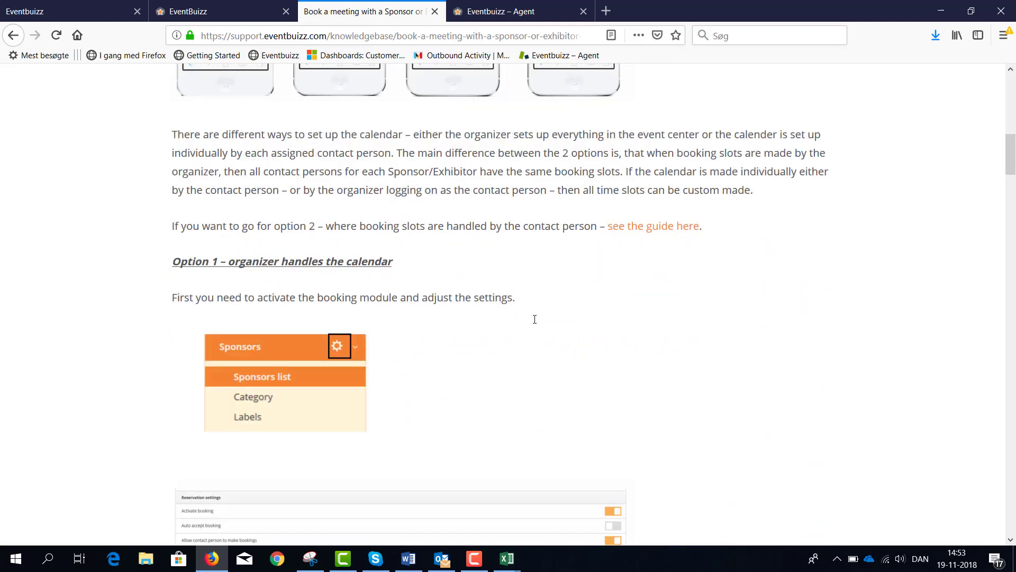
{"action": "scroll", "coordinate": [535, 323], "scroll_direction": "down", "scroll_amount": 20}
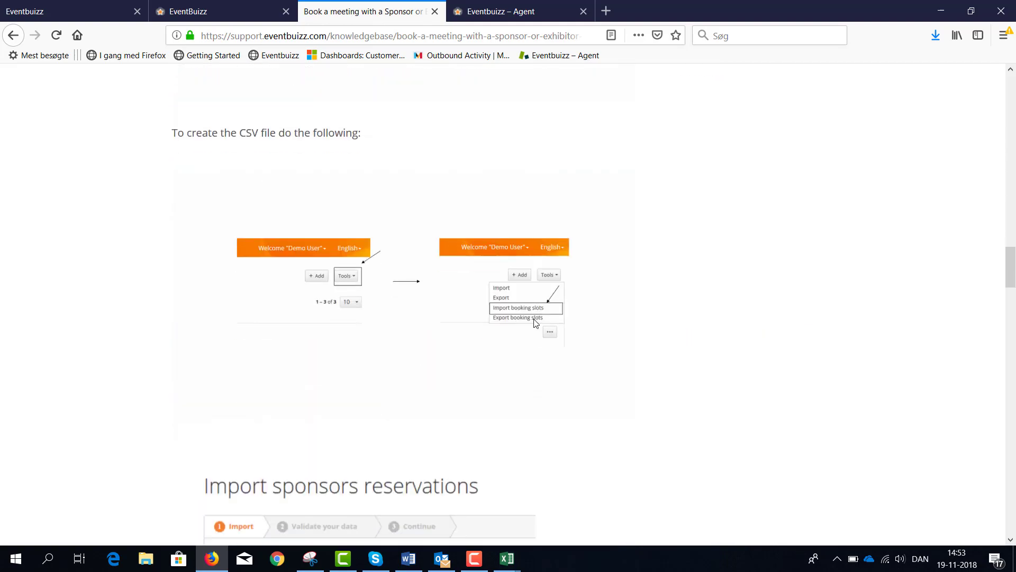
{"action": "scroll", "coordinate": [536, 323], "scroll_direction": "down", "scroll_amount": 20}
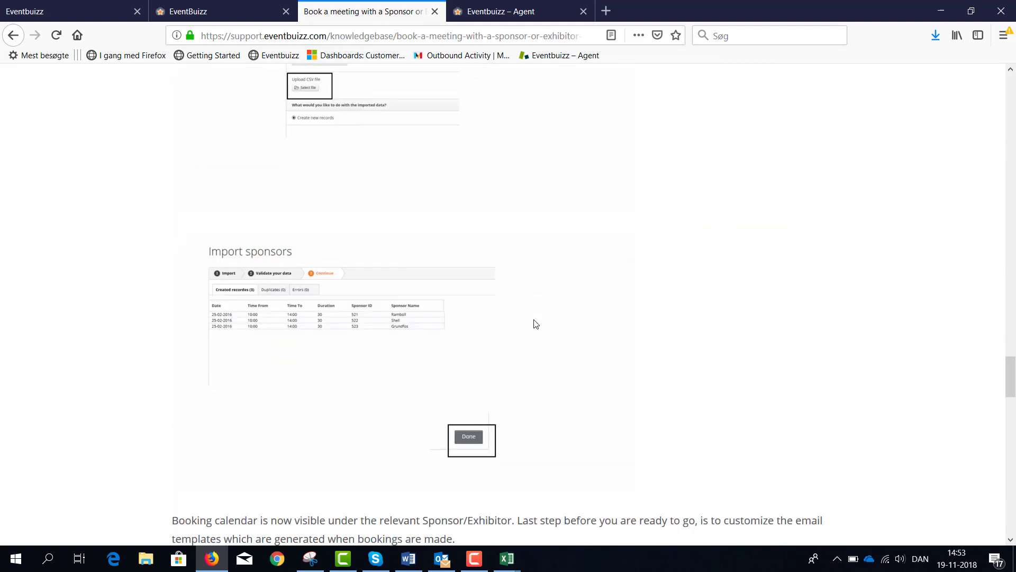
{"action": "scroll", "coordinate": [536, 324], "scroll_direction": "down", "scroll_amount": 5}
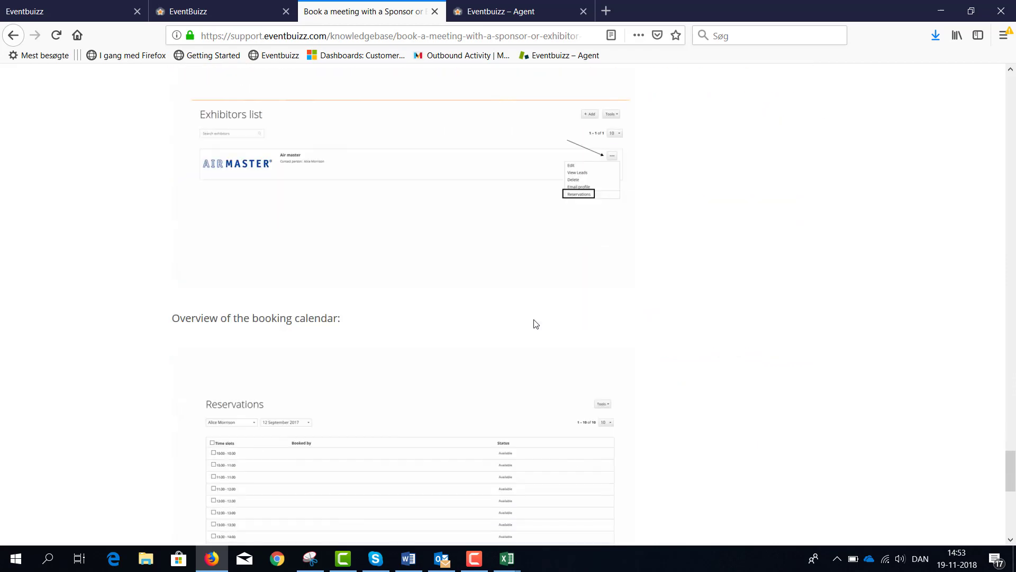
{"action": "scroll", "coordinate": [535, 324], "scroll_direction": "up", "scroll_amount": 5}
{"action": "scroll", "coordinate": [316, 210], "scroll_direction": "up", "scroll_amount": 2}
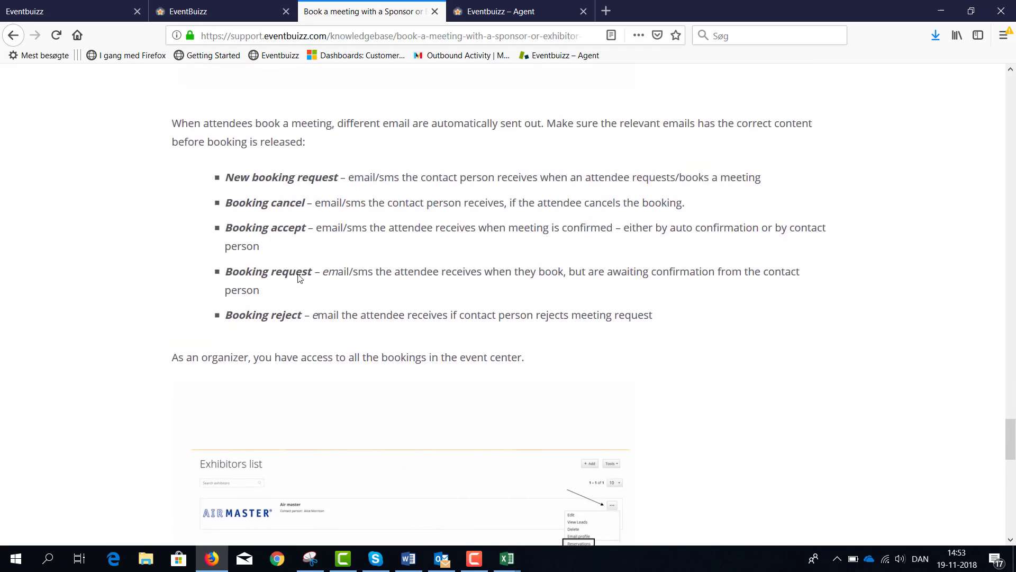
Find the contact person guides near the article's end and highlight "auto confirmation" in the text above the second guide.
{"action": "scroll", "coordinate": [395, 363], "scroll_direction": "down", "scroll_amount": 13}
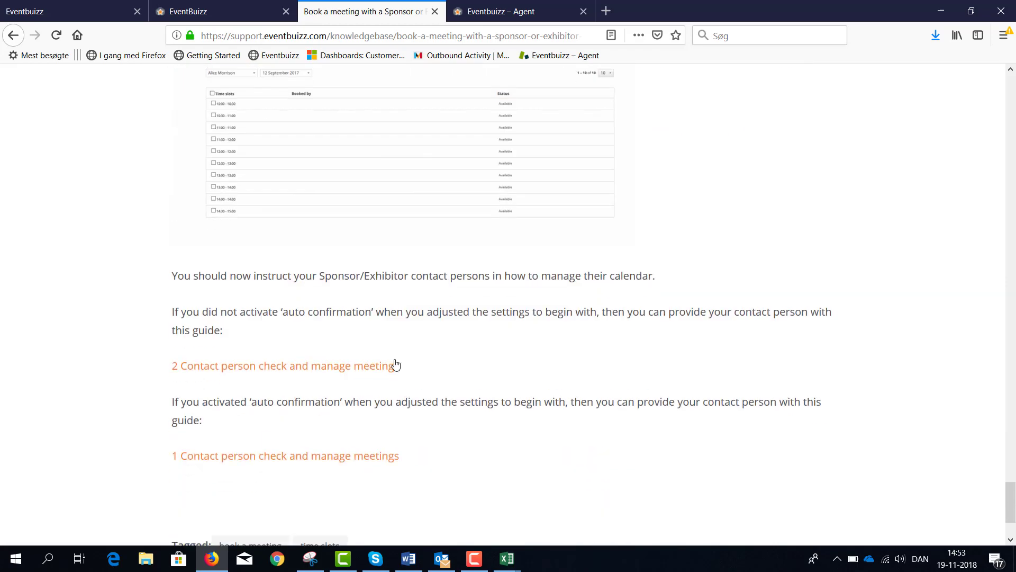
{"action": "scroll", "coordinate": [395, 364], "scroll_direction": "down", "scroll_amount": 3}
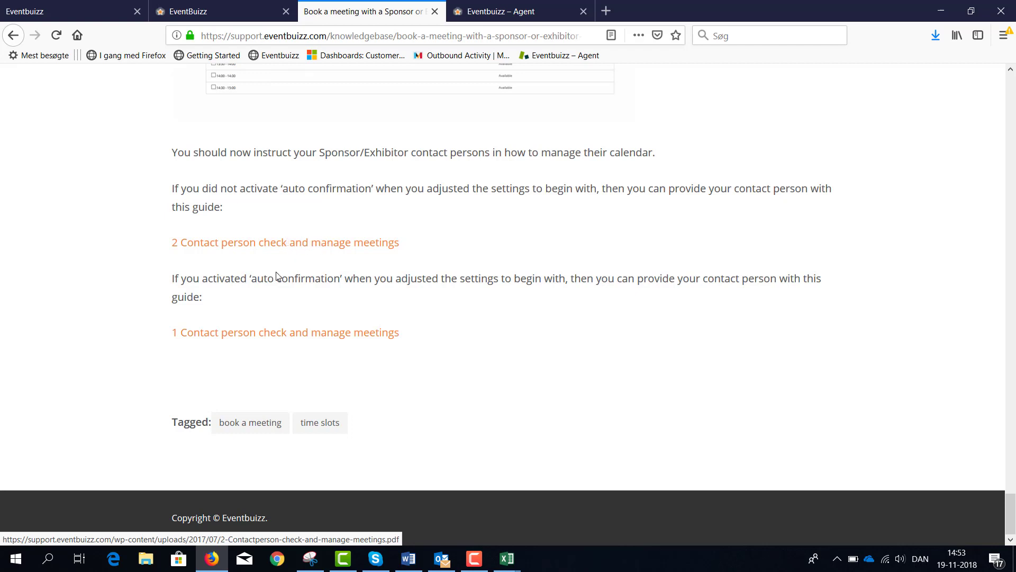
{"action": "left_click_drag", "start_coordinate": [339, 278], "coordinate": [257, 278]}
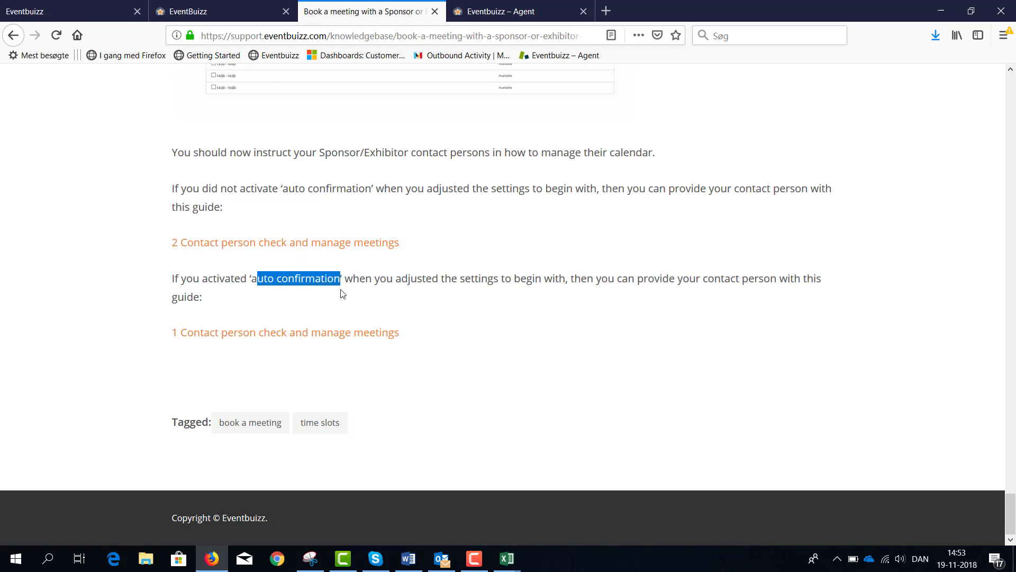
Return to the event center's exhibitors list and check its available tools.
{"action": "left_click", "coordinate": [221, 9]}
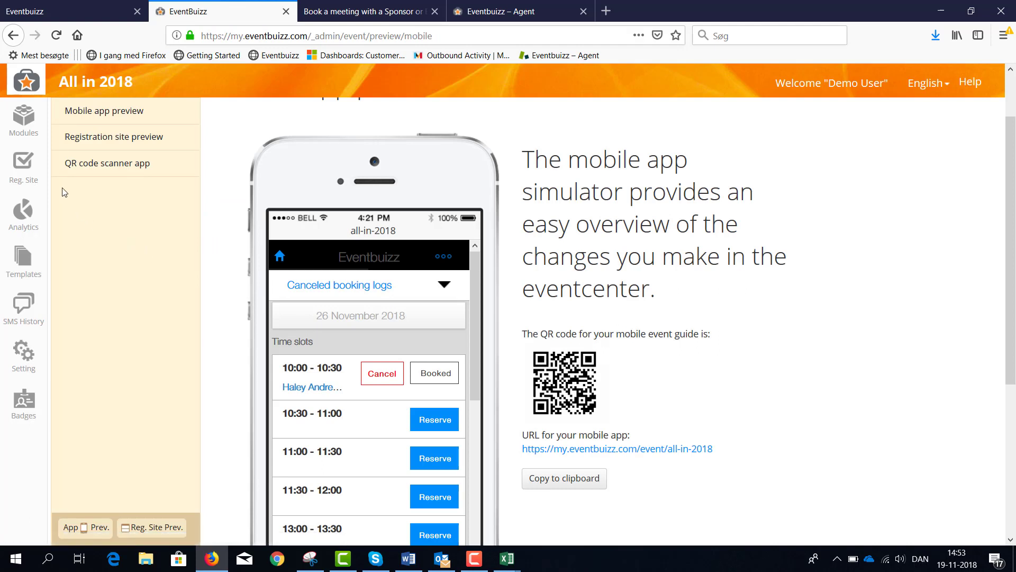
{"action": "left_click", "coordinate": [30, 133]}
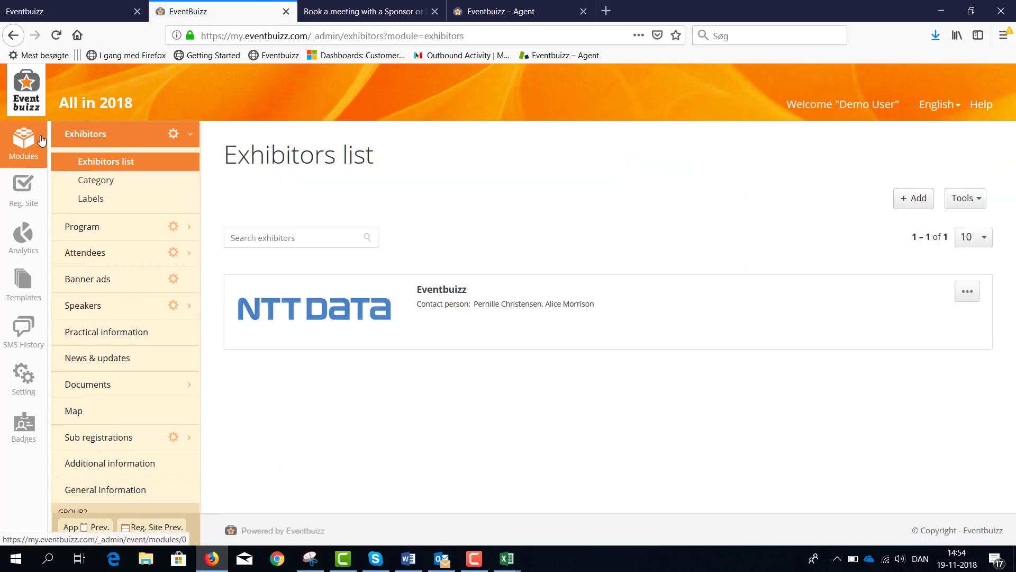
{"action": "left_click", "coordinate": [971, 206]}
{"action": "left_click", "coordinate": [823, 207]}
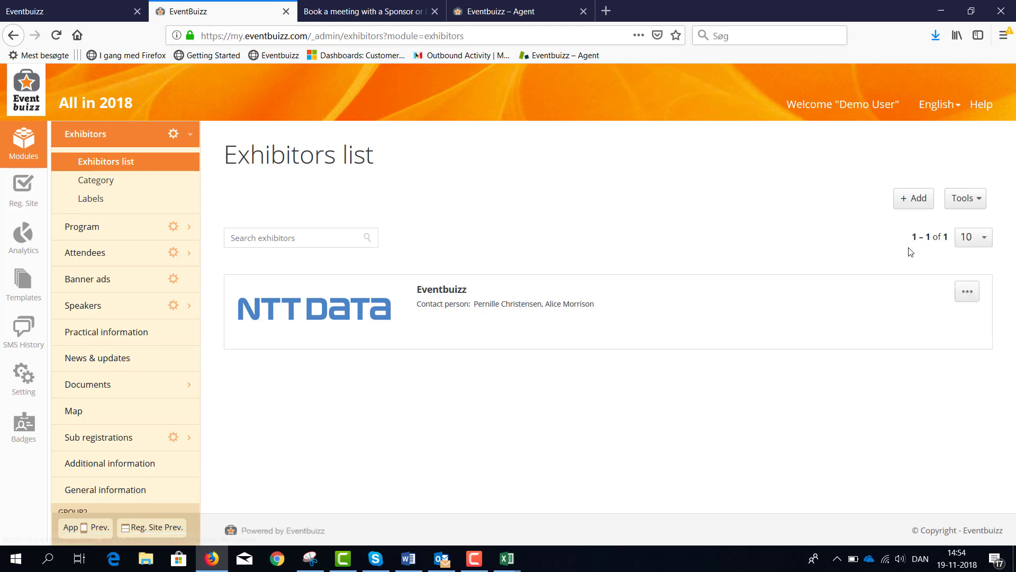
Open the reservations of the Eventbuizz exhibitor and look through the first contact person's time slots.
{"action": "left_click", "coordinate": [963, 294]}
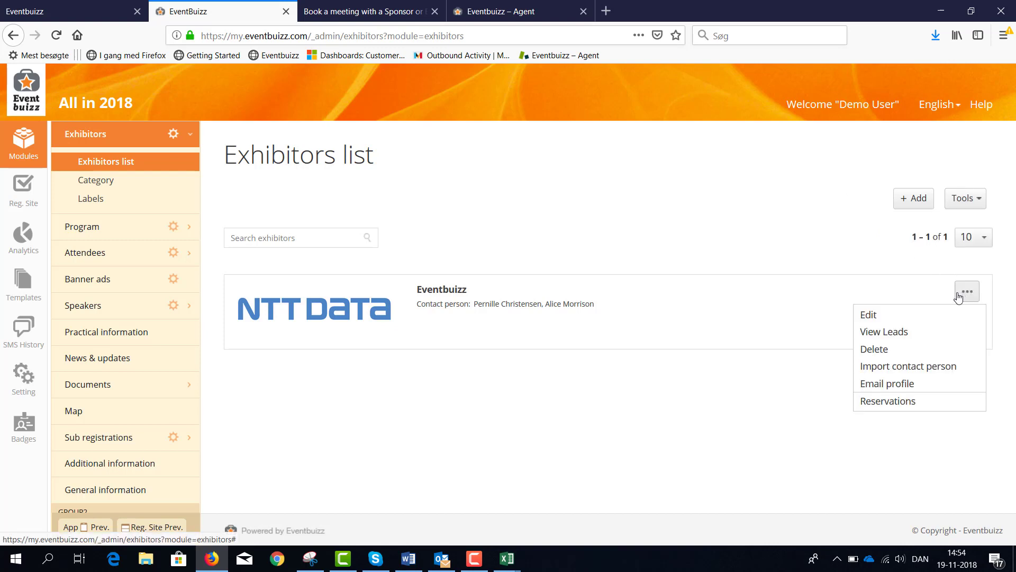
{"action": "left_click", "coordinate": [891, 402]}
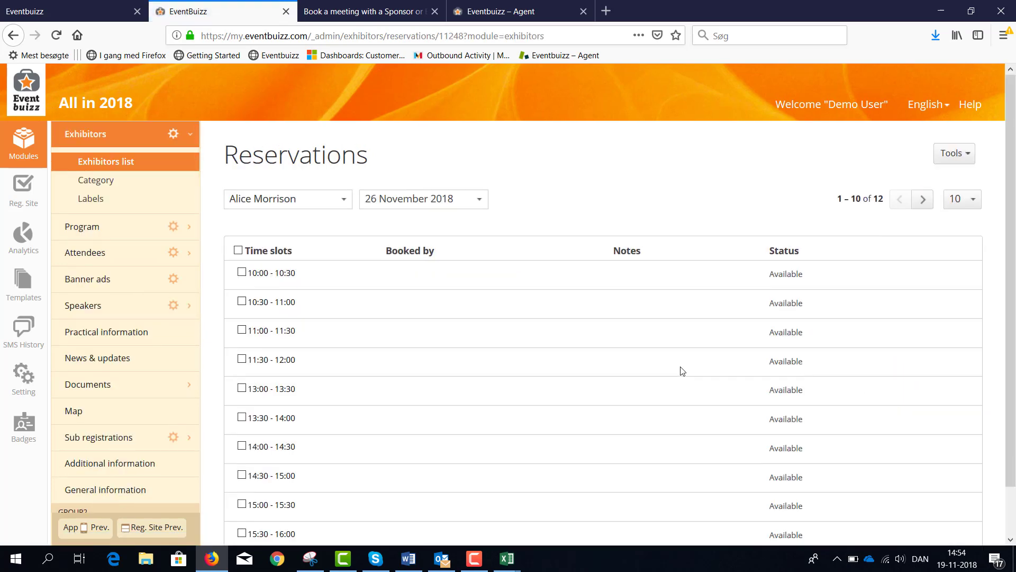
{"action": "scroll", "coordinate": [686, 369], "scroll_direction": "down", "scroll_amount": 2}
{"action": "scroll", "coordinate": [682, 370], "scroll_direction": "up", "scroll_amount": 2}
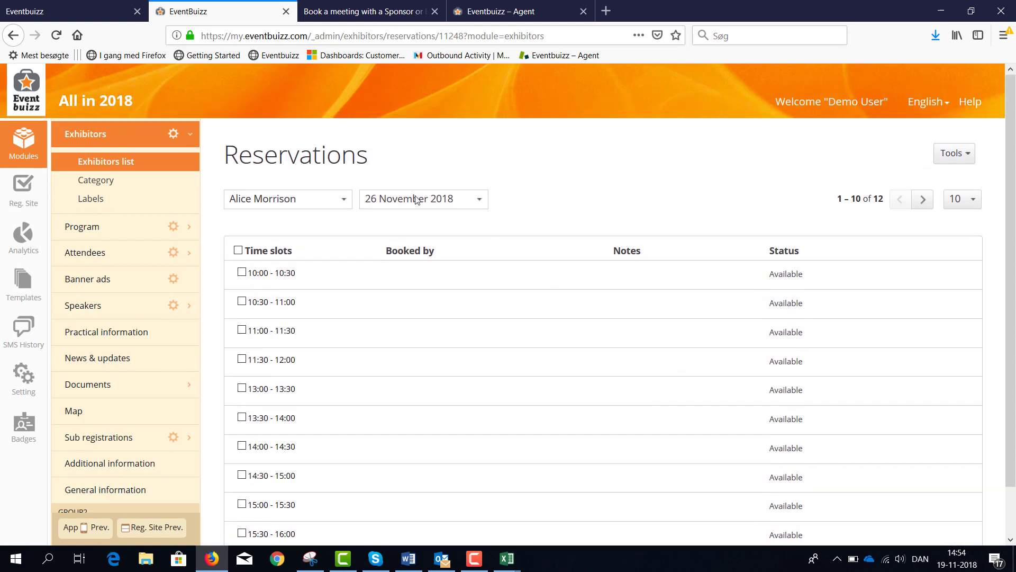
Switch the reservations to the second contact person and highlight the note on the 10:00 - 10:30 booking.
{"action": "left_click", "coordinate": [322, 202]}
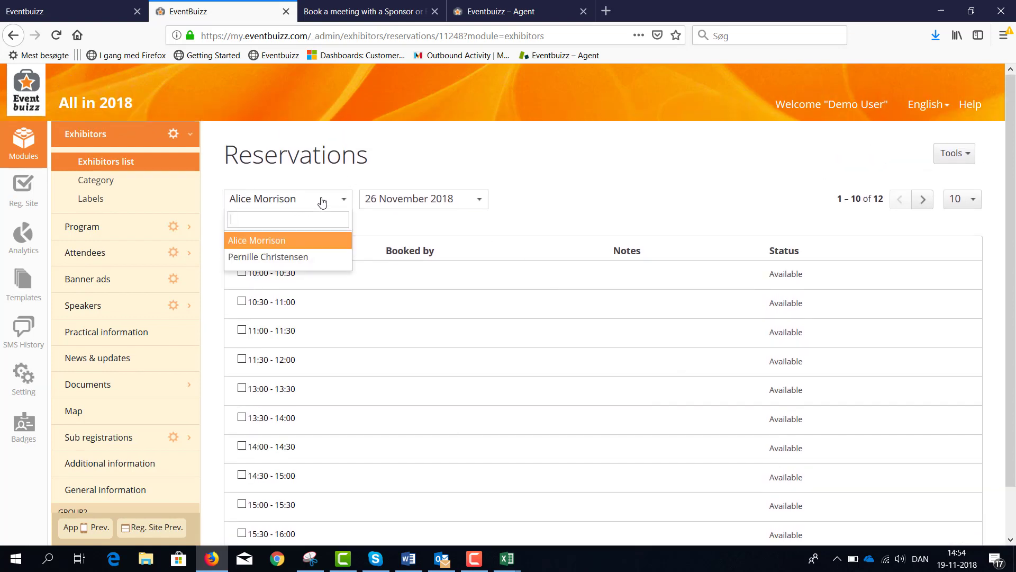
{"action": "left_click", "coordinate": [311, 257]}
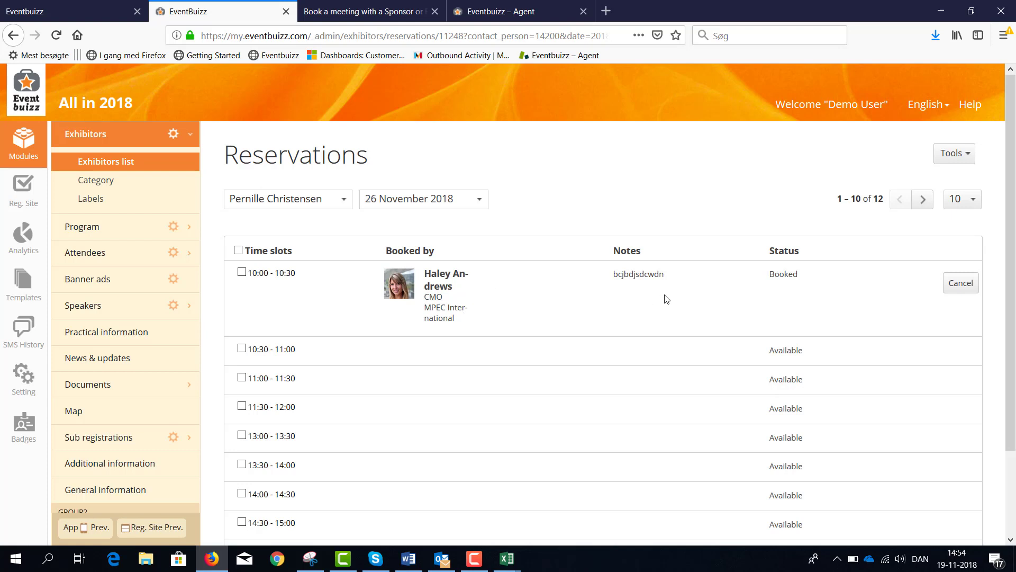
{"action": "left_click_drag", "start_coordinate": [670, 277], "coordinate": [614, 275]}
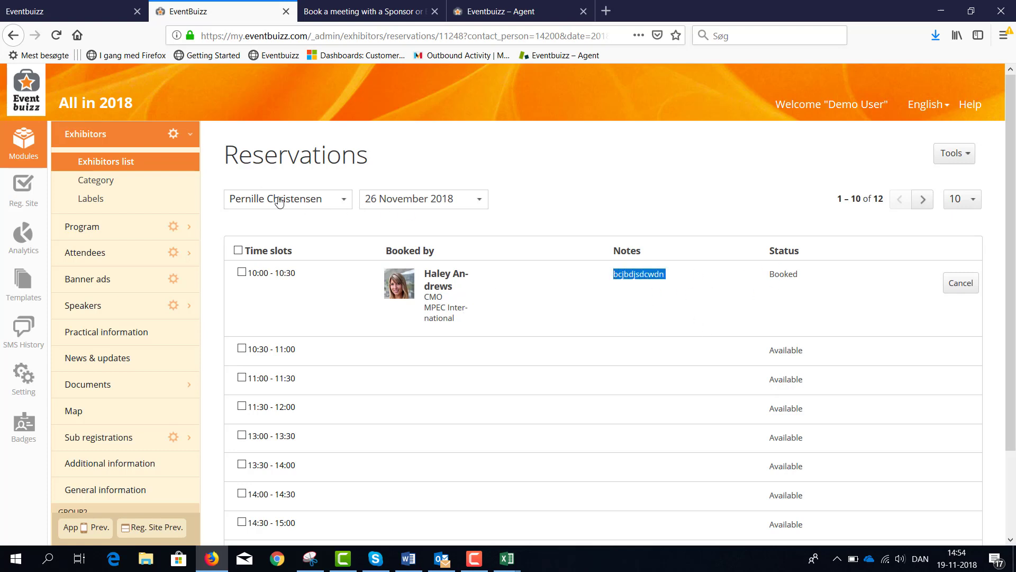
Go back to the exhibitors list, reveal the Export booking slots option and dismiss the options without choosing one.
{"action": "left_click", "coordinate": [128, 161]}
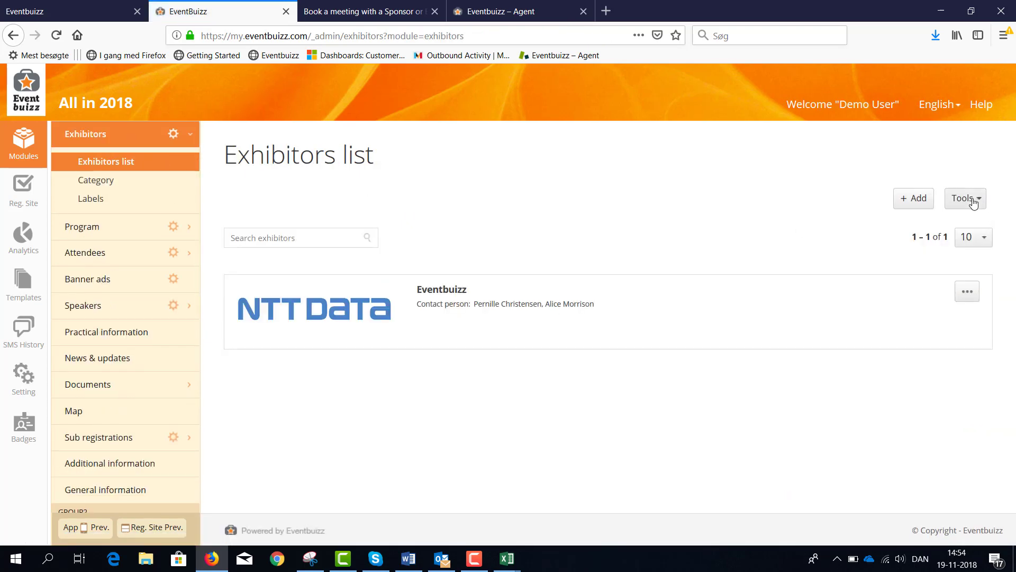
{"action": "left_click", "coordinate": [973, 203]}
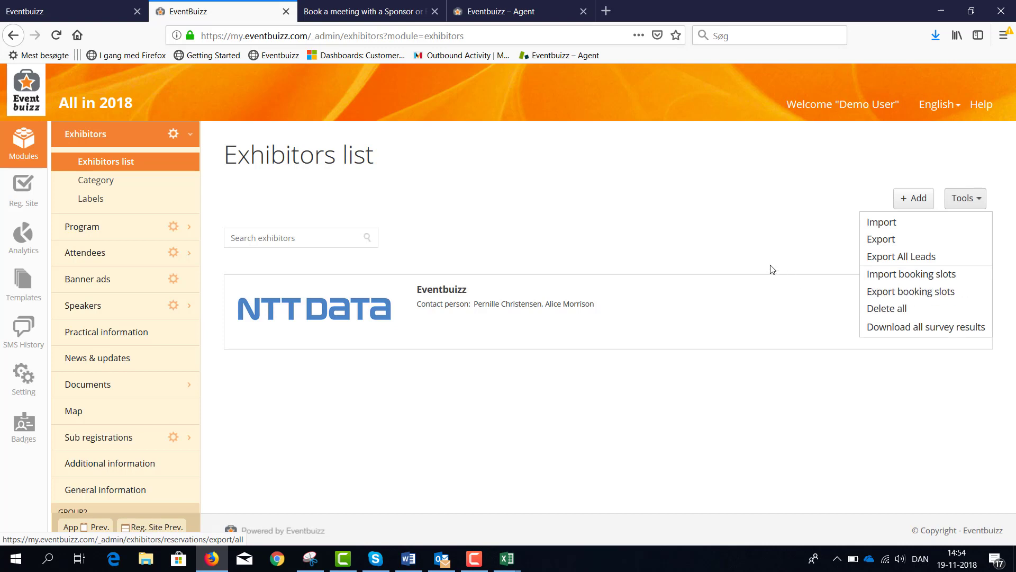
{"action": "left_click", "coordinate": [328, 416]}
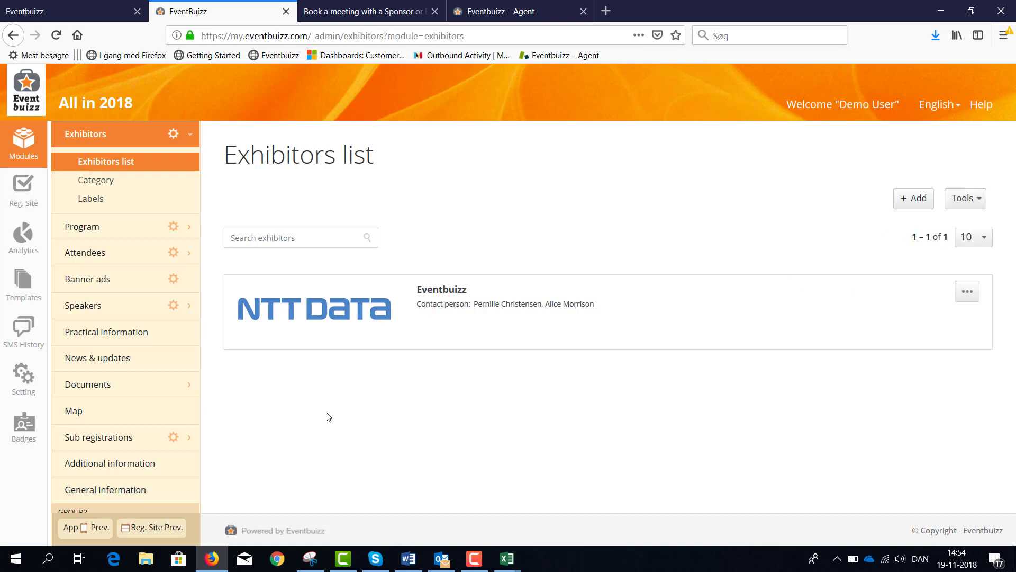